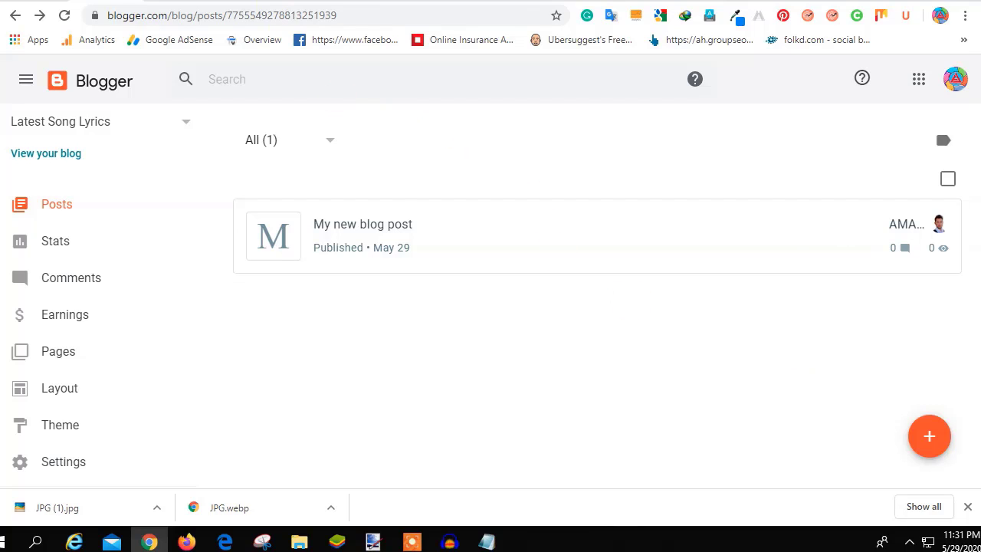
Step: Read the "Serve images in next-gen formats" advice on WebP images in the PageSpeed Insights report
click(341, 0)
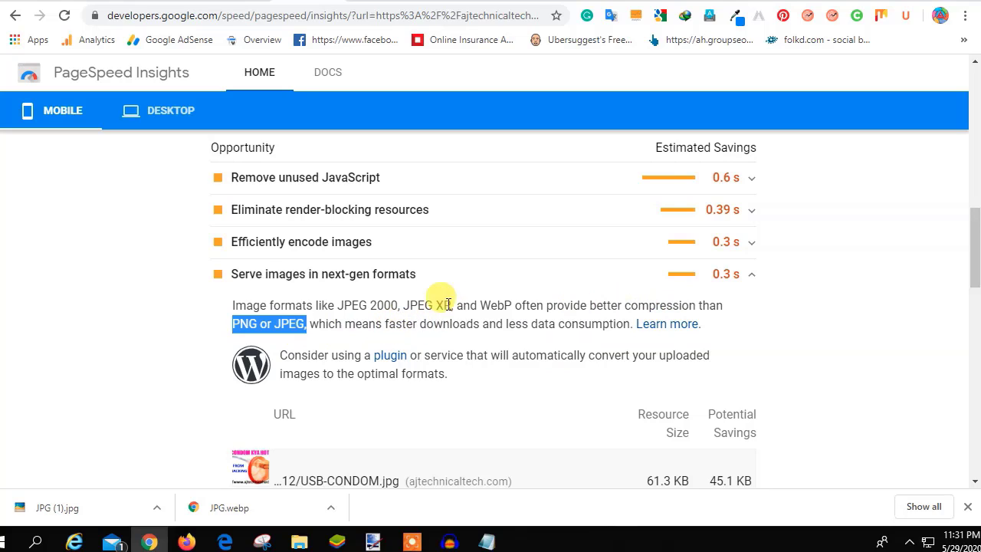
double_click(491, 305)
drag(388, 324, 589, 344)
click(587, 319)
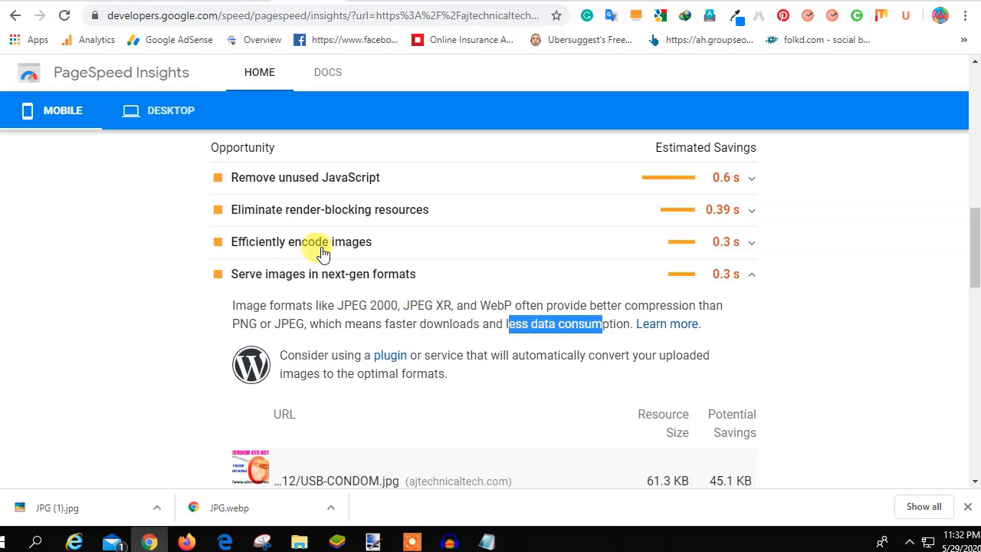
Step: Return to Blogger, open "My new blog post" for editing and browse the computer for an image to upload
click(236, 0)
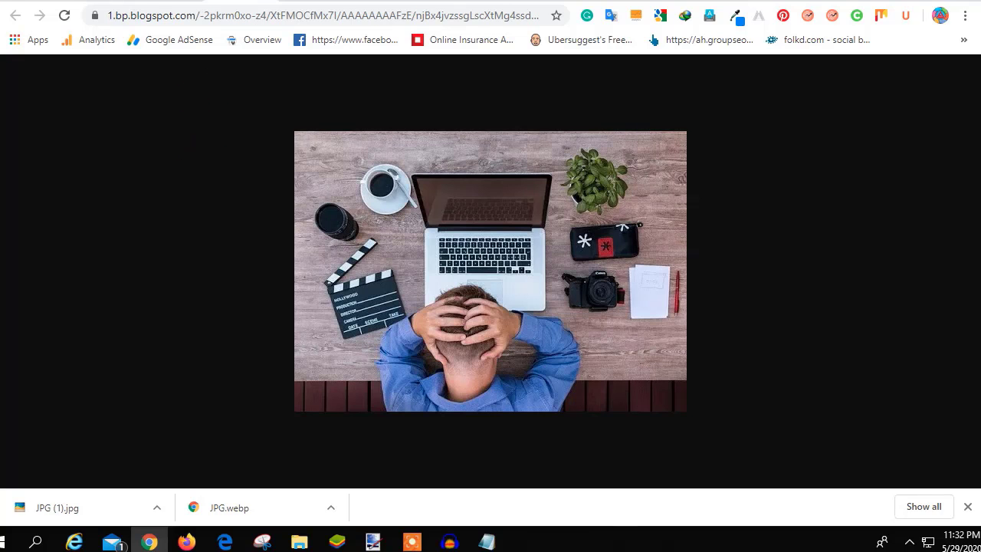
click(104, 1)
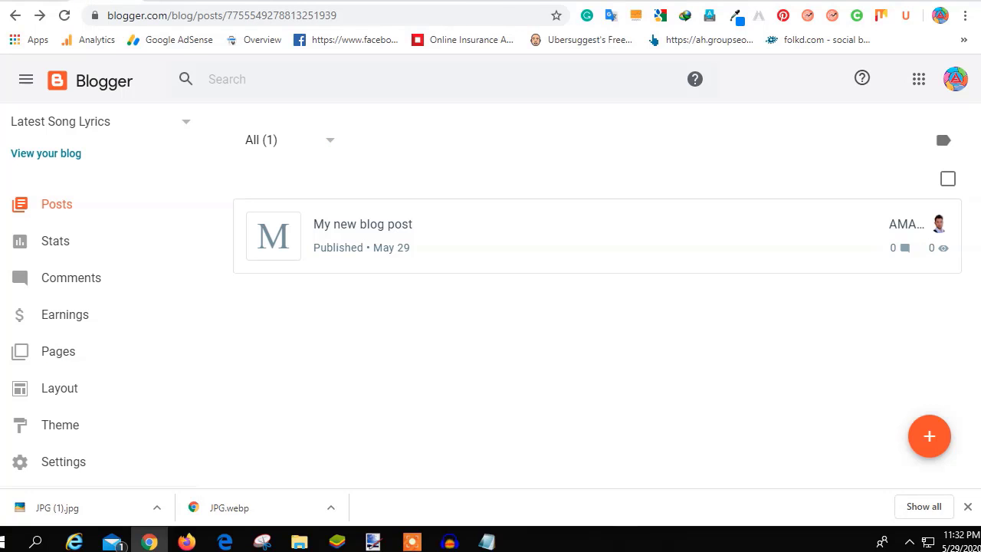
click(383, 231)
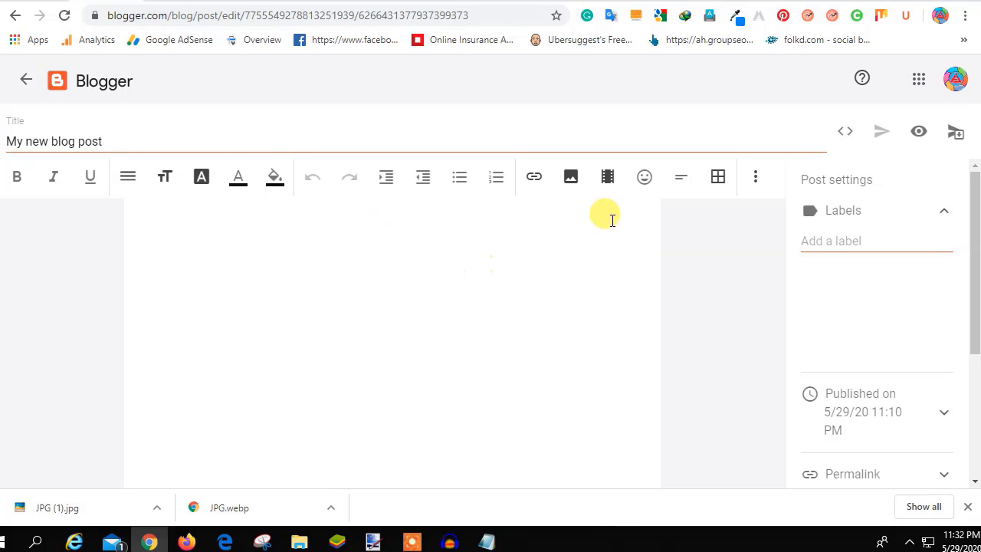
click(571, 178)
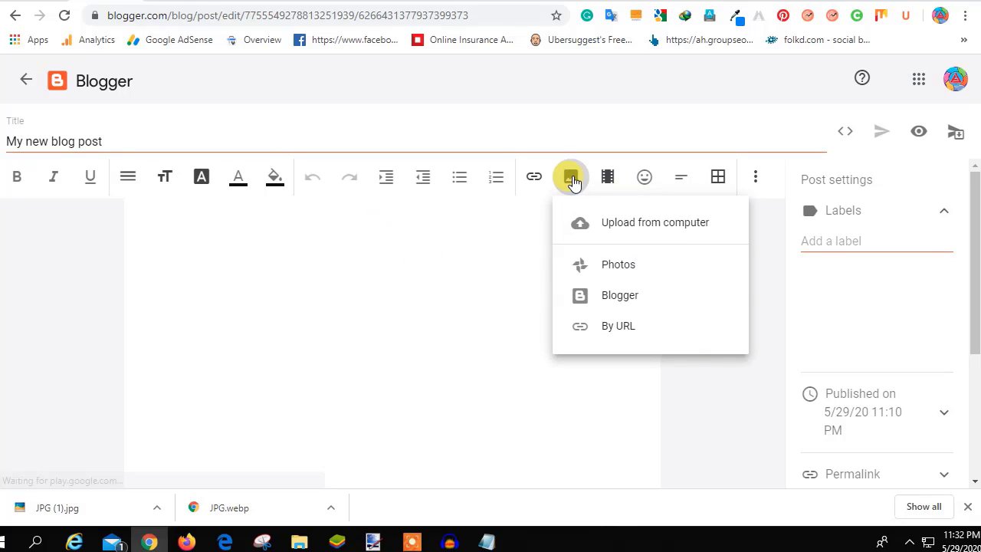
click(640, 230)
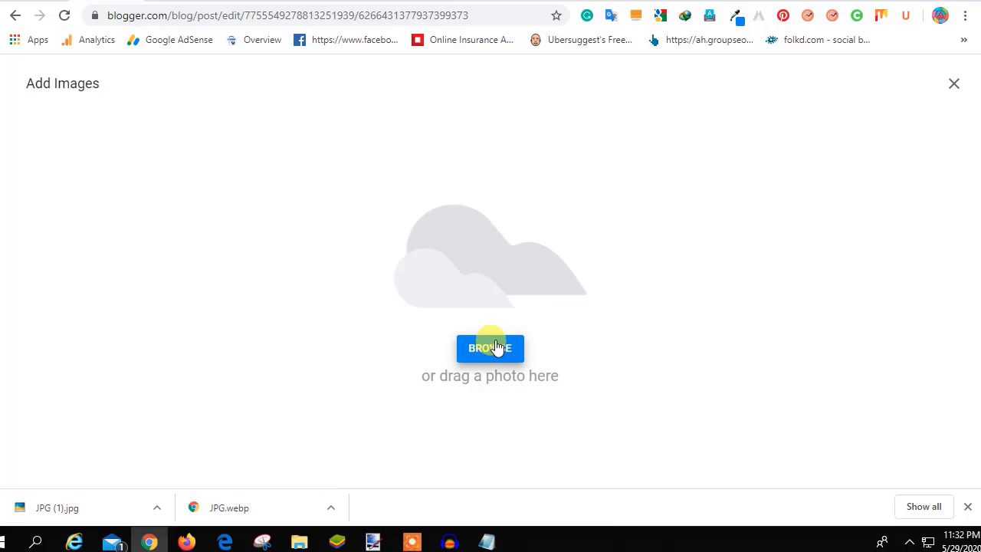
click(490, 348)
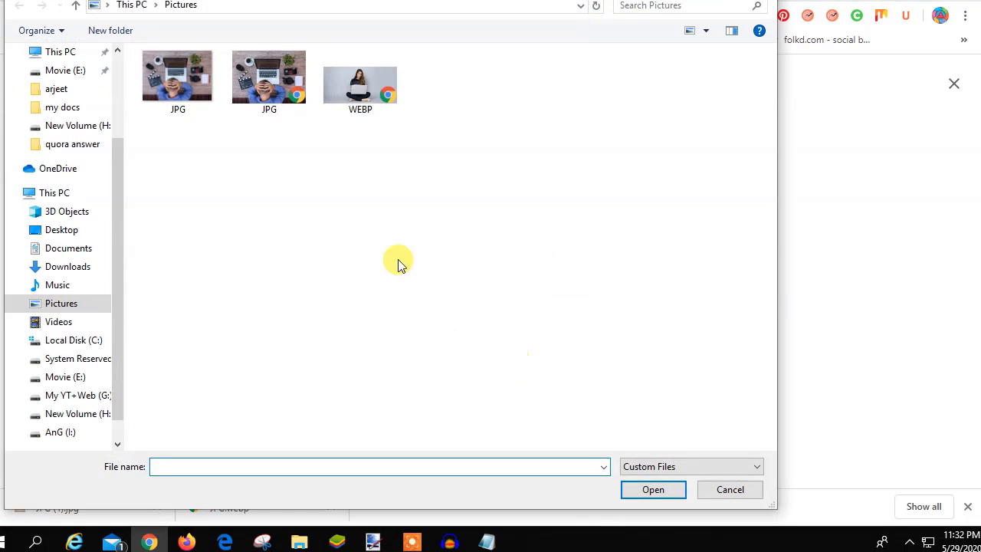
Step: Check the file type of the WEBP image in the Pictures folder through its properties
click(364, 88)
right_click(364, 88)
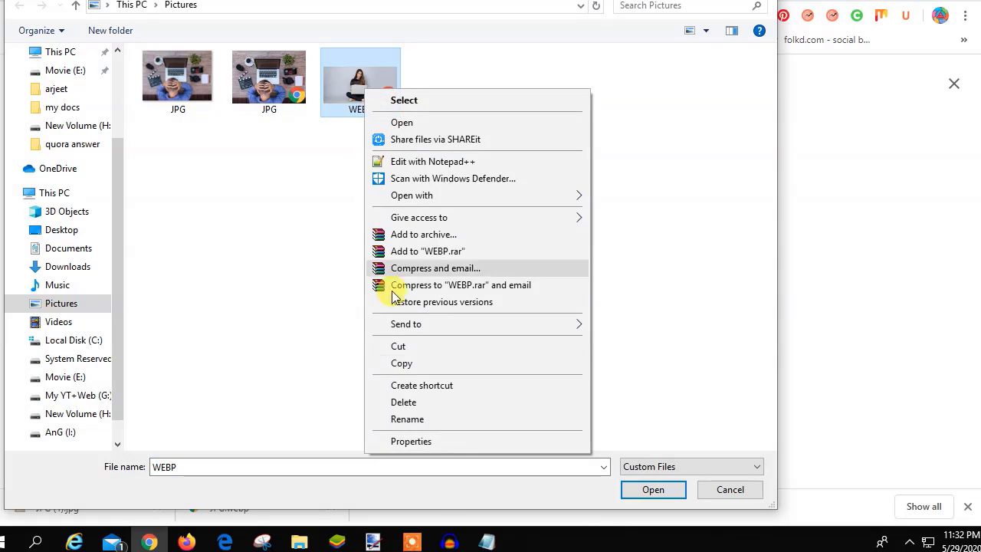
click(449, 442)
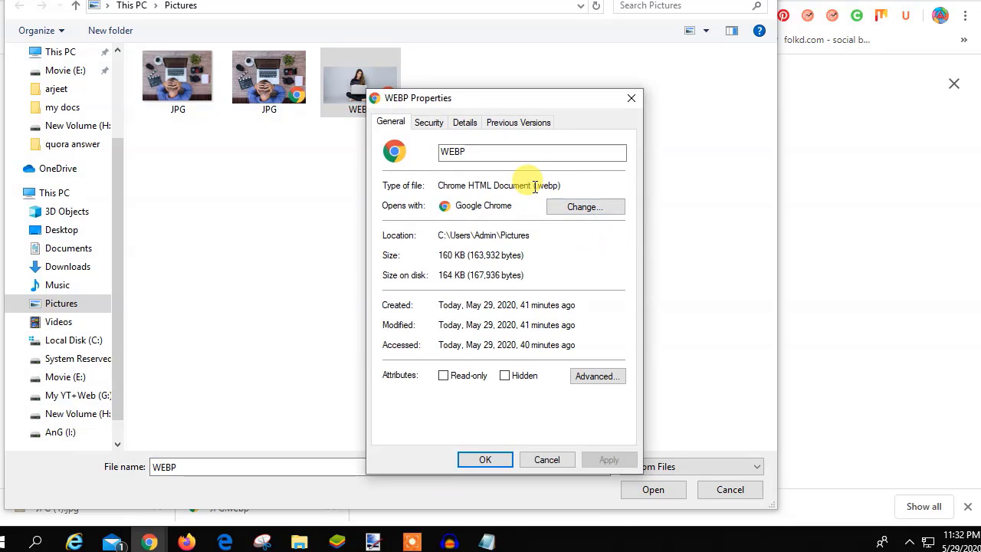
drag(534, 186, 568, 186)
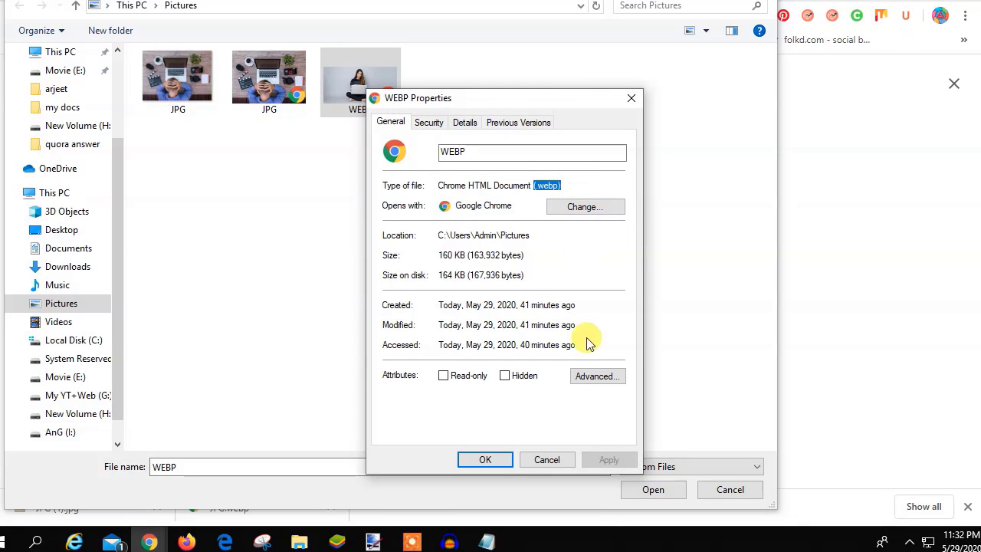
click(551, 458)
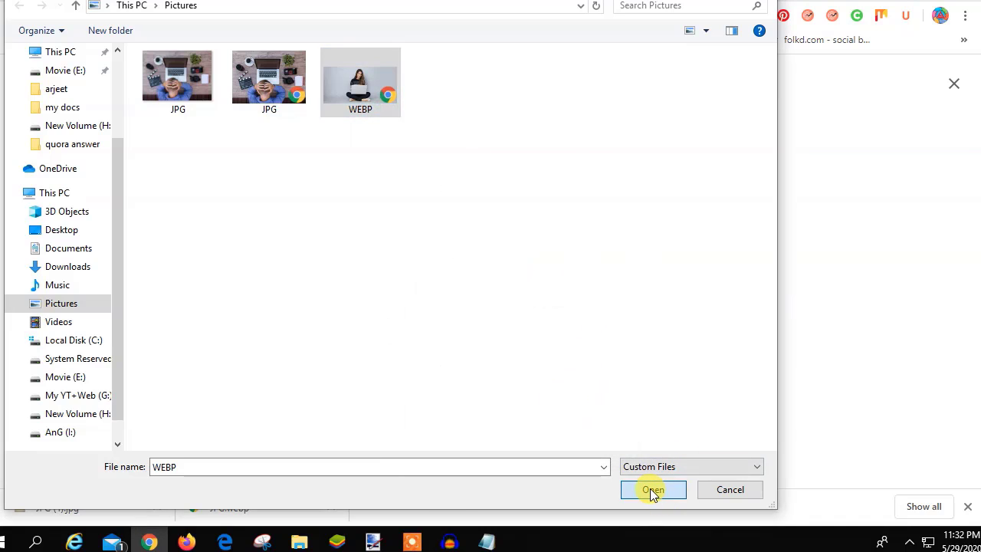
Step: Try to upload the WEBP image to the post, and close the Add Images dialog and the post editor
click(653, 492)
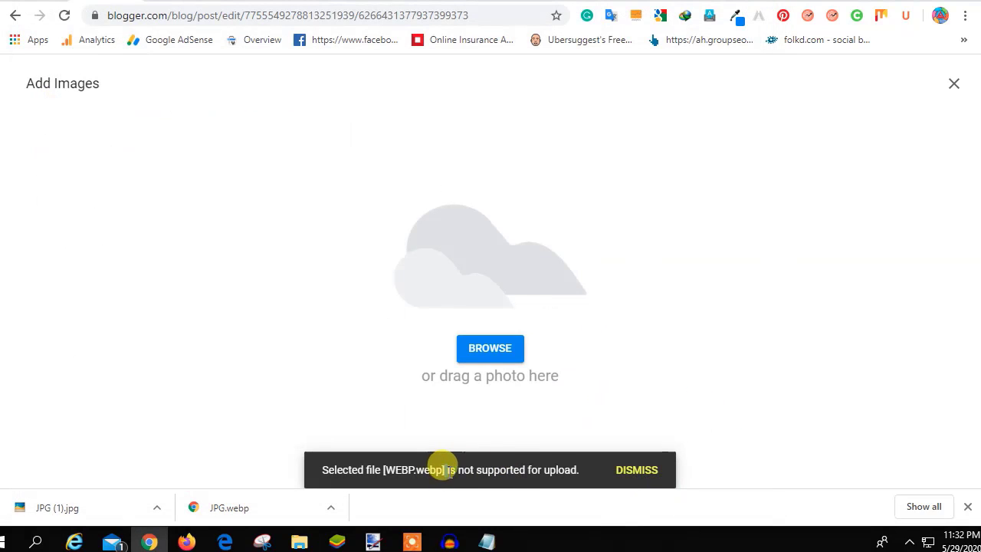
drag(446, 469, 563, 464)
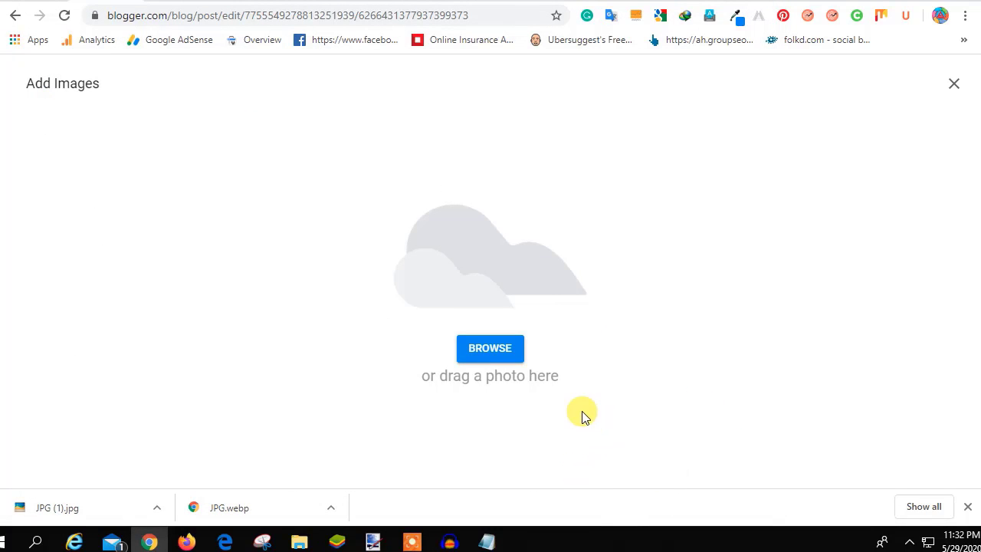
click(954, 83)
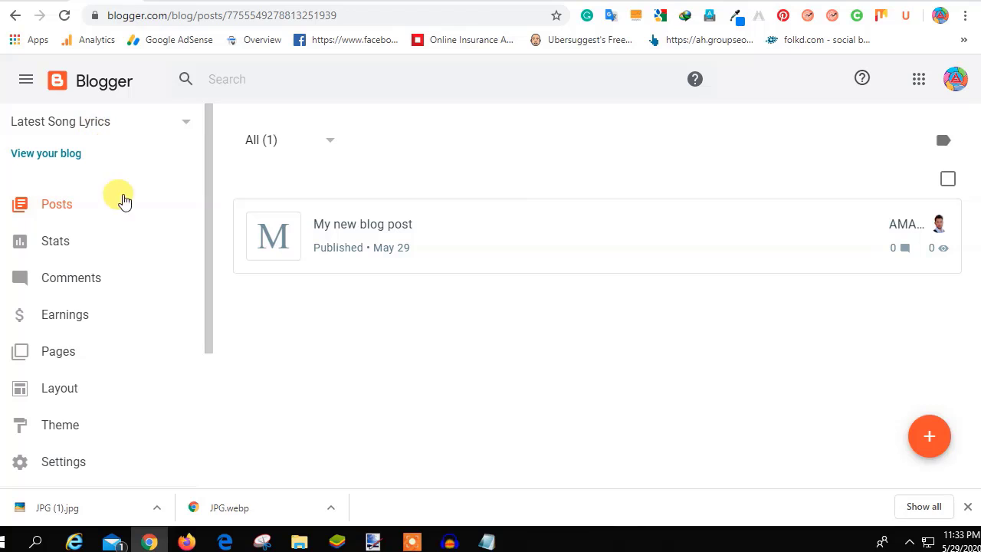
Step: Revert the blog dashboard to the legacy Blogger interface
click(169, 249)
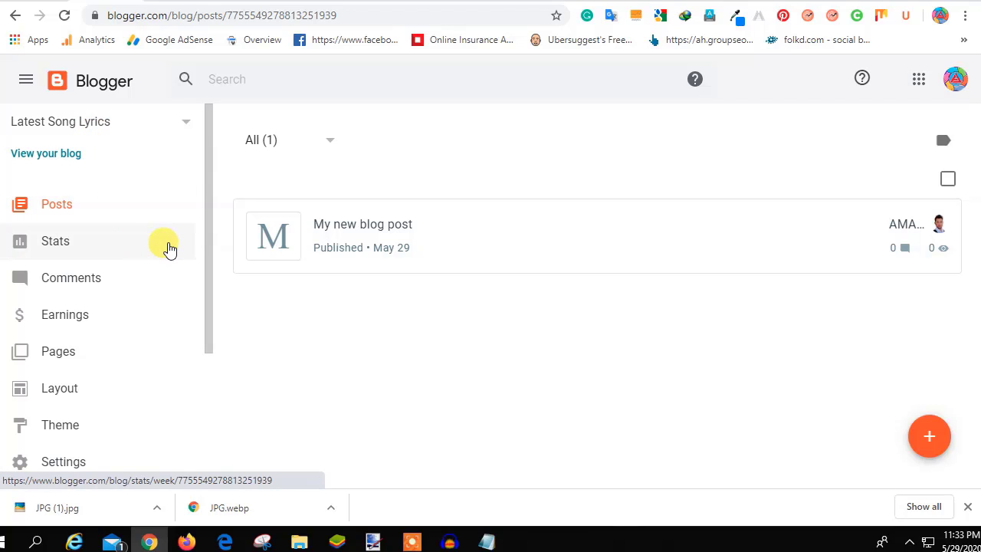
scroll(164, 248, down, 3)
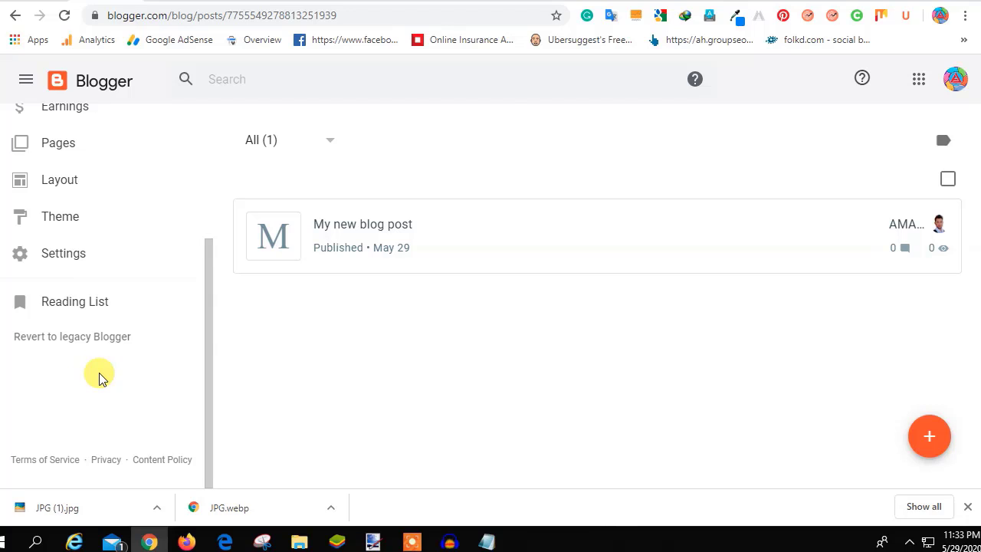
scroll(99, 373, up, 3)
scroll(97, 380, down, 3)
click(110, 337)
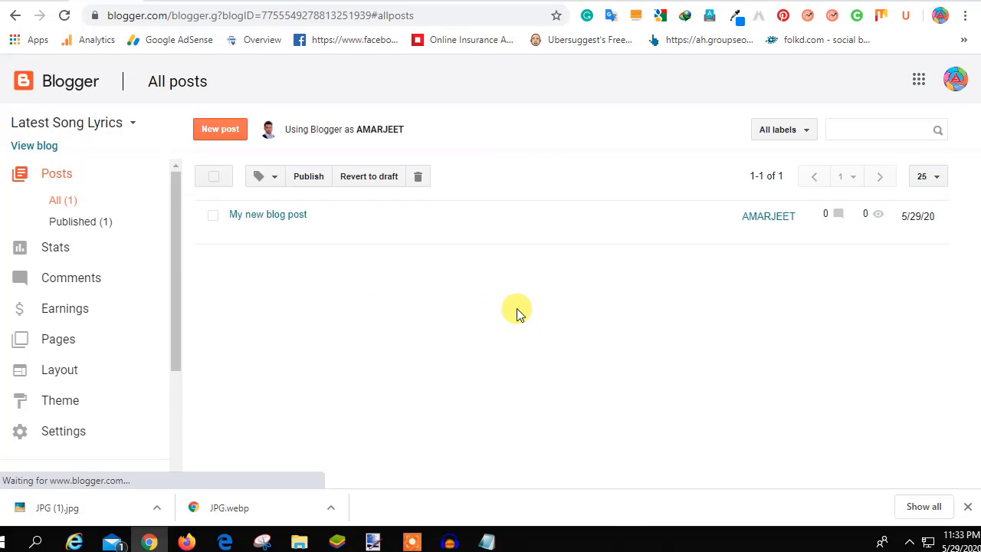
Step: Edit "My new blog post" in legacy Blogger, upload the WEBP image from Pictures and insert it into the post
mouse_move(254, 219)
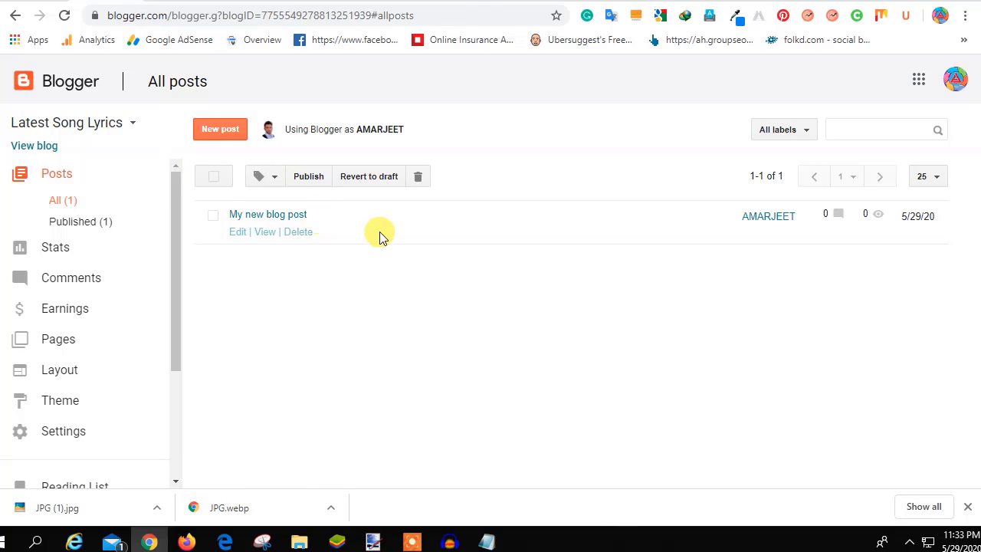
click(234, 233)
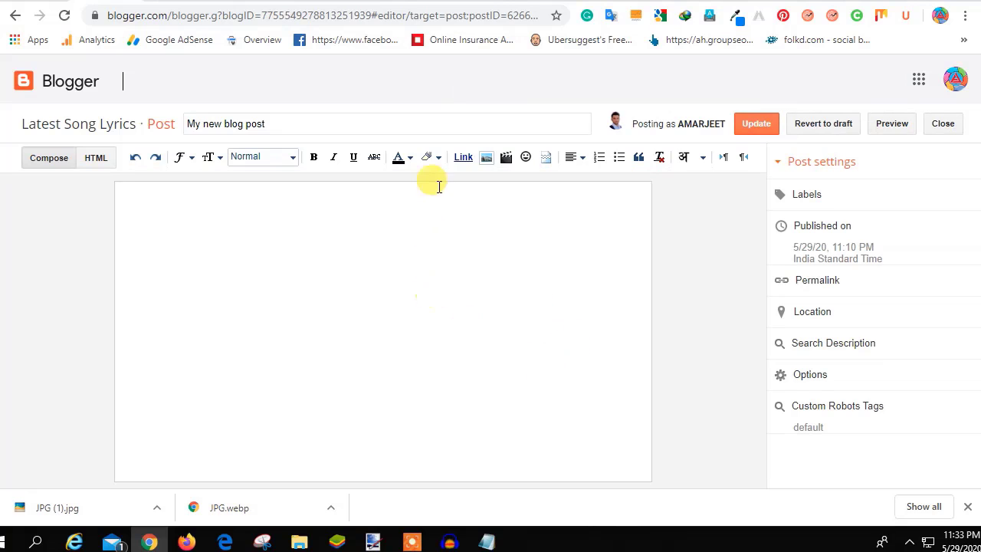
click(486, 160)
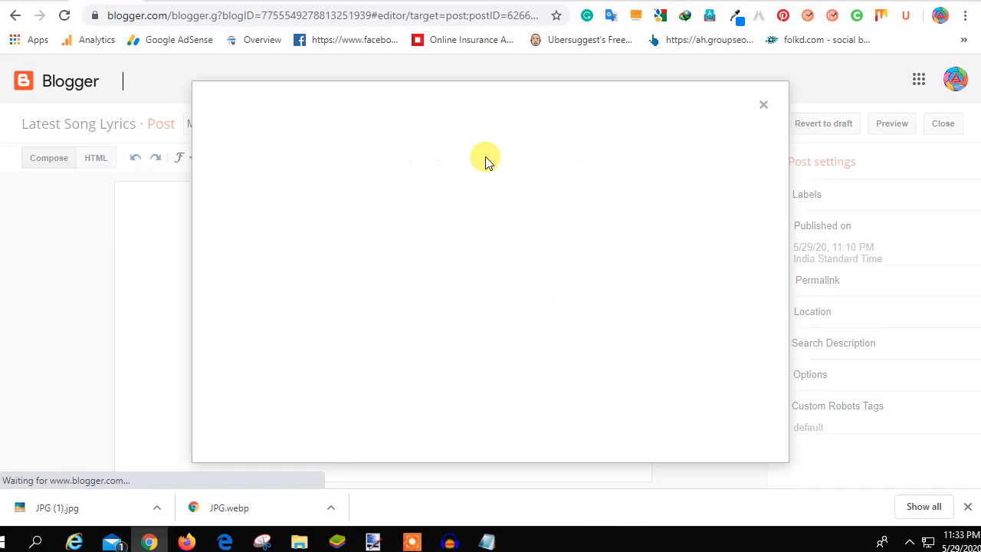
click(234, 196)
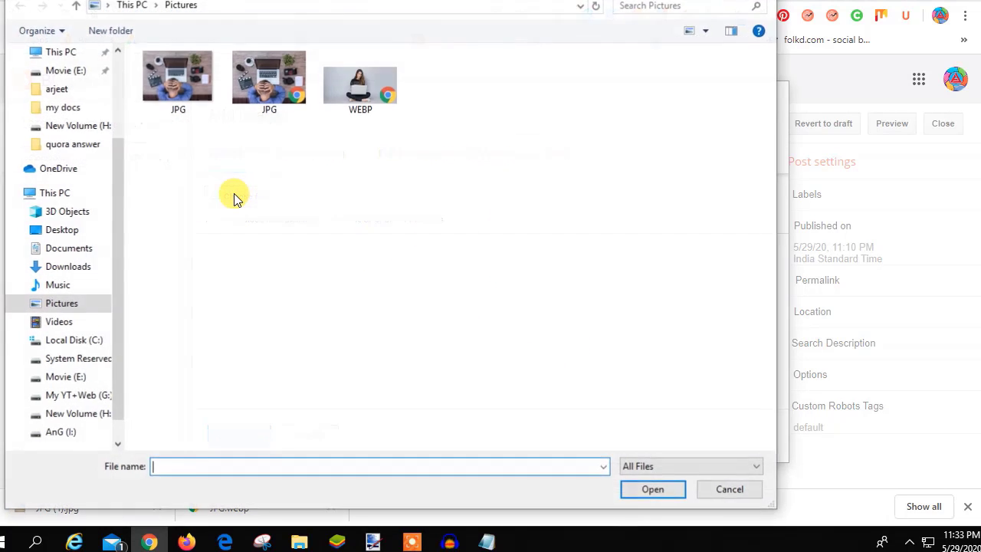
click(375, 86)
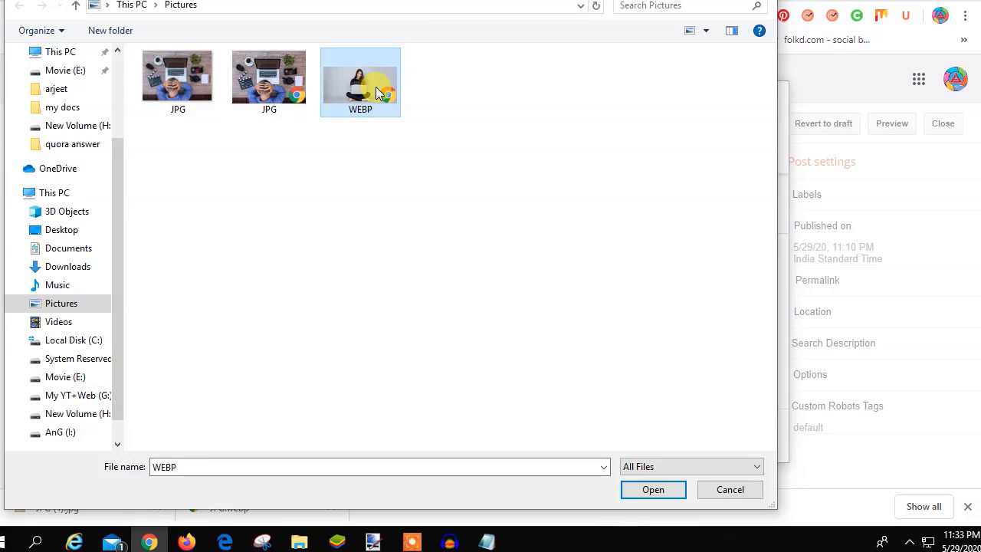
click(653, 490)
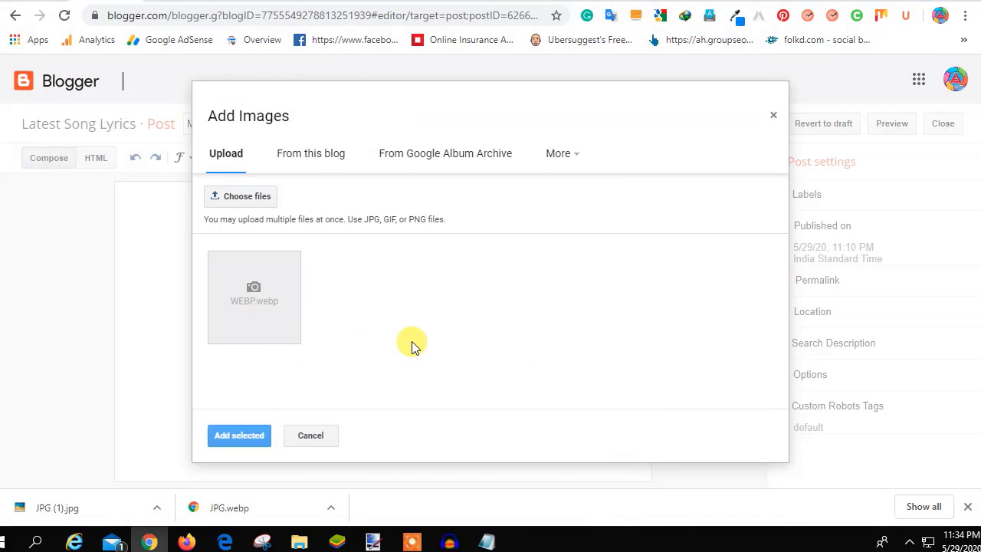
click(238, 434)
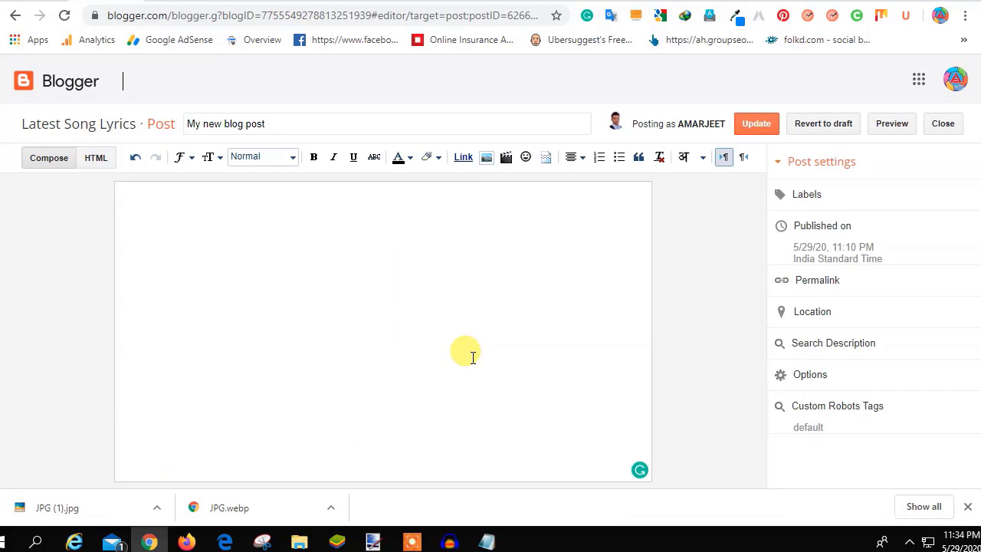
Step: Set the inserted image of the woman with the laptop to its original size
click(357, 309)
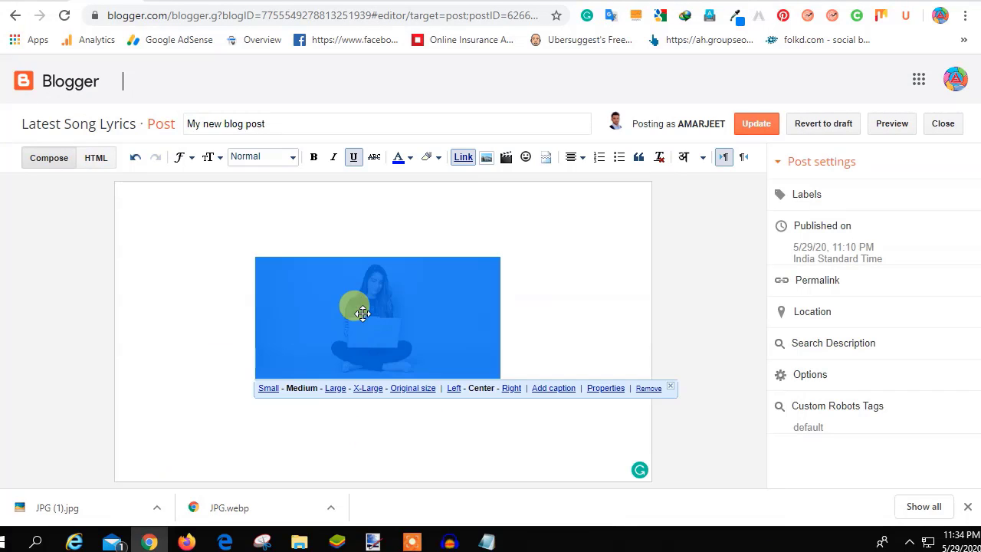
click(399, 391)
click(491, 235)
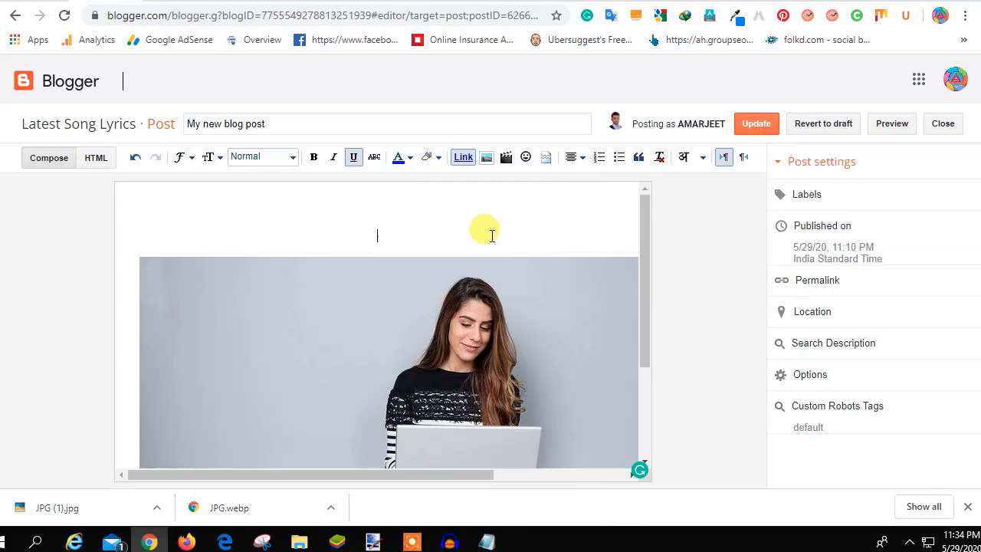
Step: Inspect the inserted original-size image across its full height and width in the post editor
scroll(430, 345, down, 1)
click(381, 359)
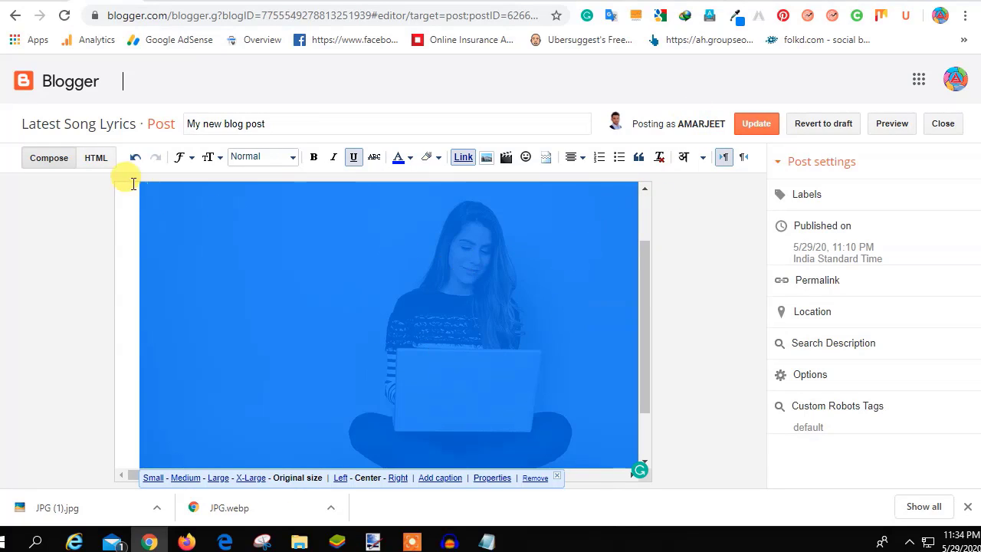
click(96, 158)
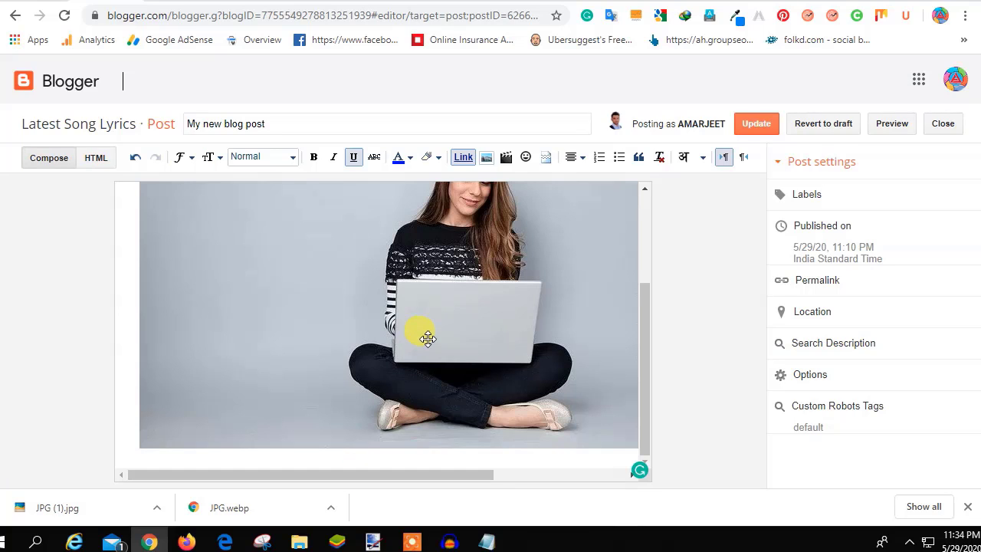
scroll(427, 338, up, 3)
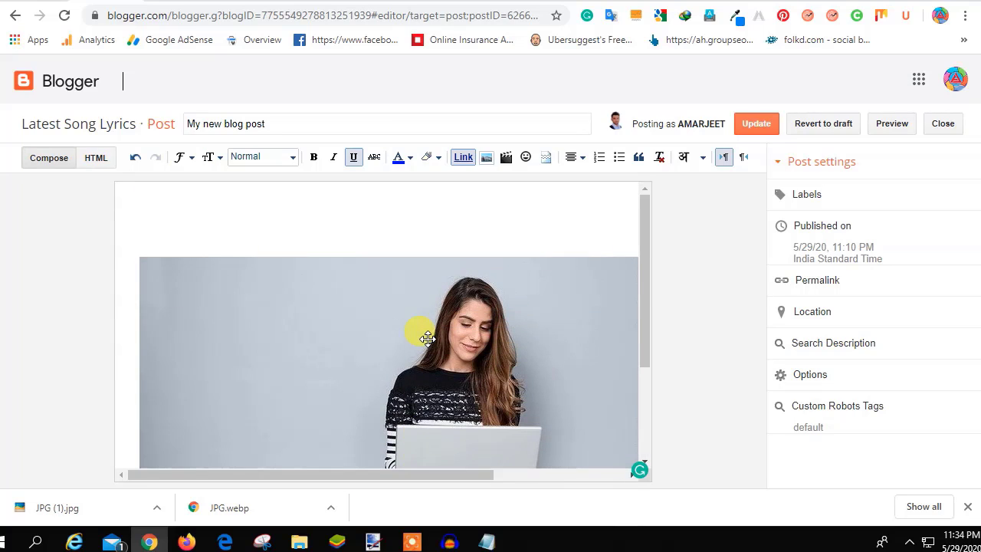
scroll(416, 329, down, 1)
drag(362, 482, 428, 484)
scroll(461, 349, up, 3)
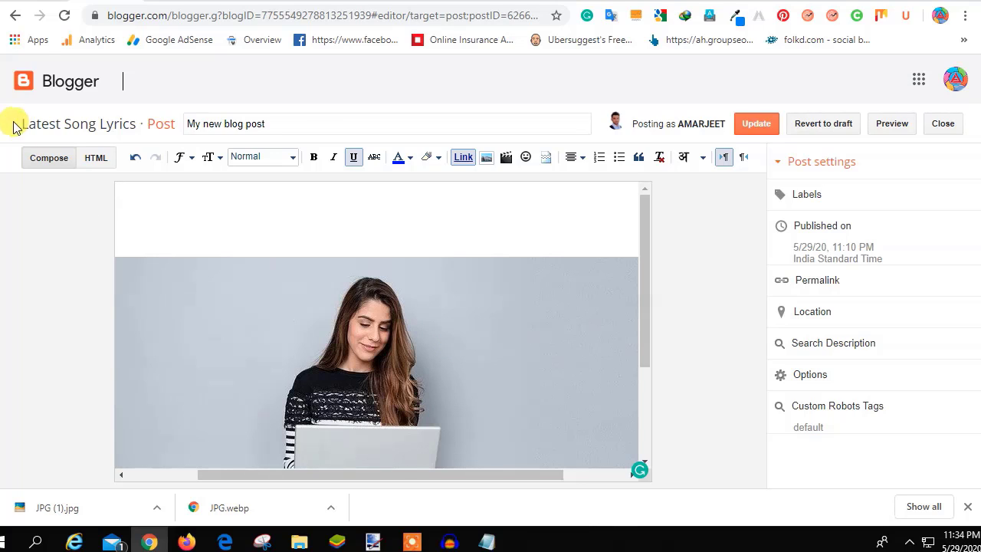
Step: Leave the post editor without saving the changes
click(47, 77)
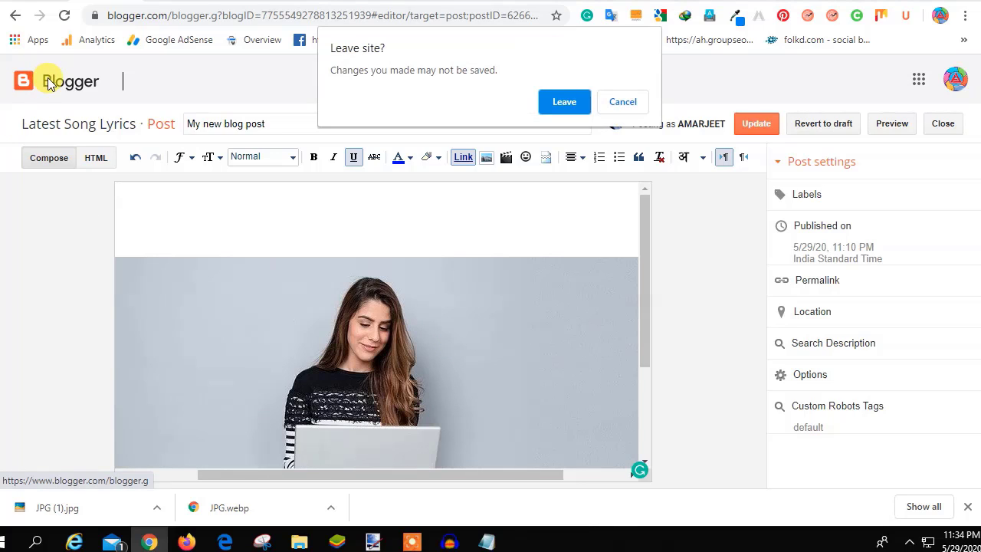
click(565, 102)
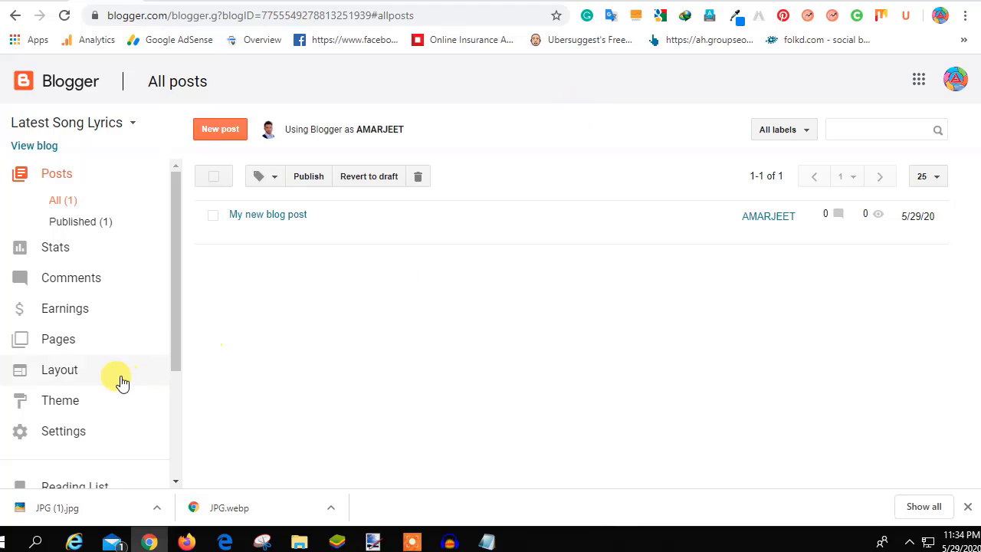
Step: Switch the blog dashboard from legacy Blogger to the new Blogger interface
scroll(111, 375, down, 3)
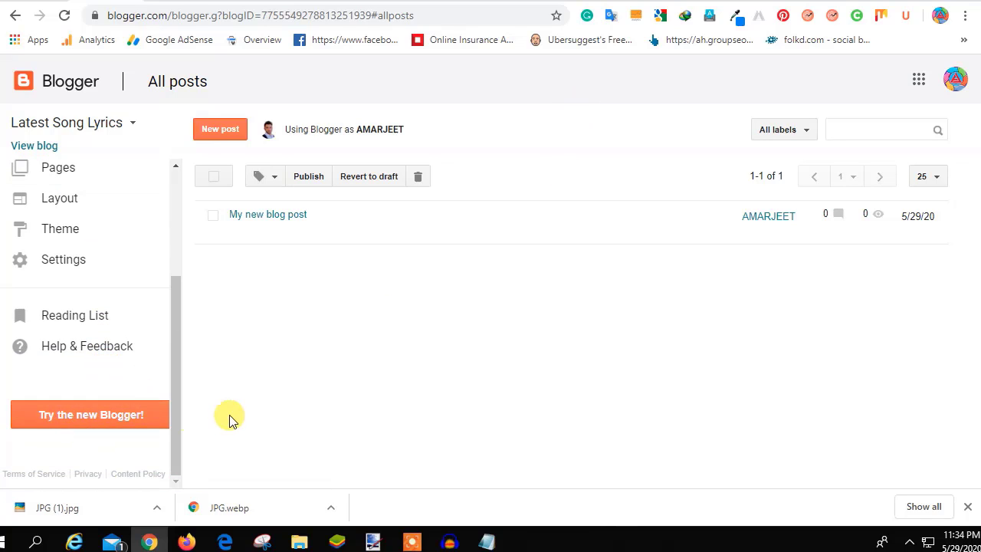
click(78, 414)
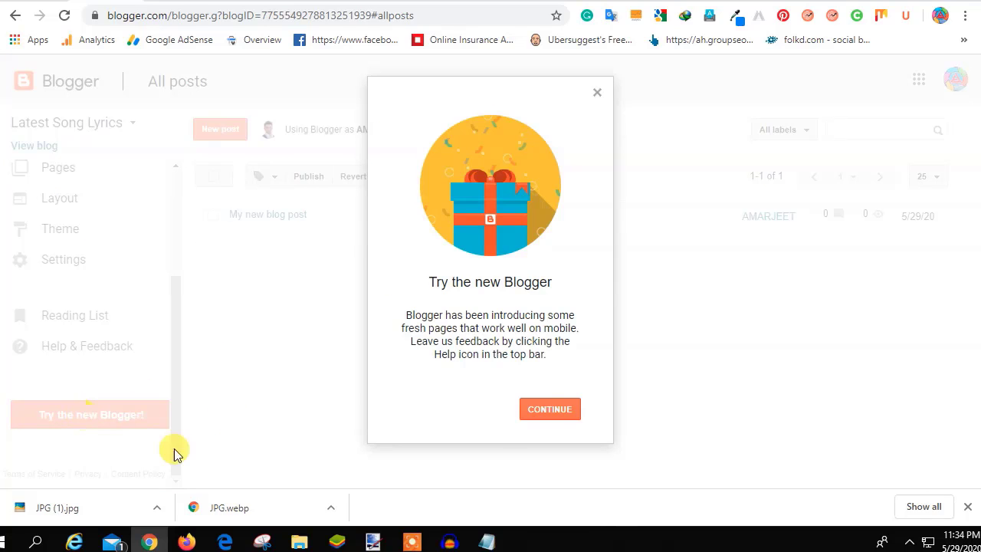
click(567, 408)
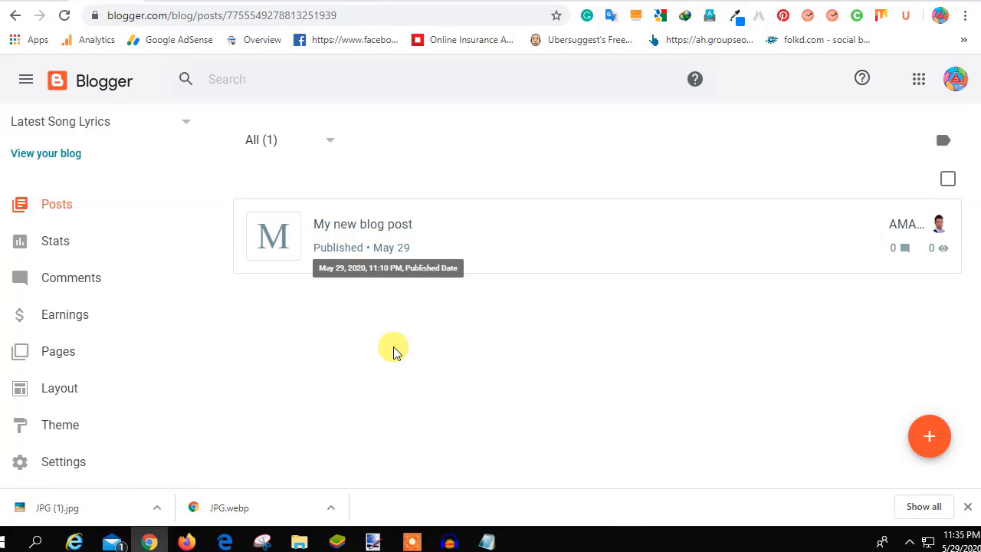
Step: Edit "My new blog post" and insert the JPG.jpg photo of the man at the laptop, uploaded from Pictures
click(353, 224)
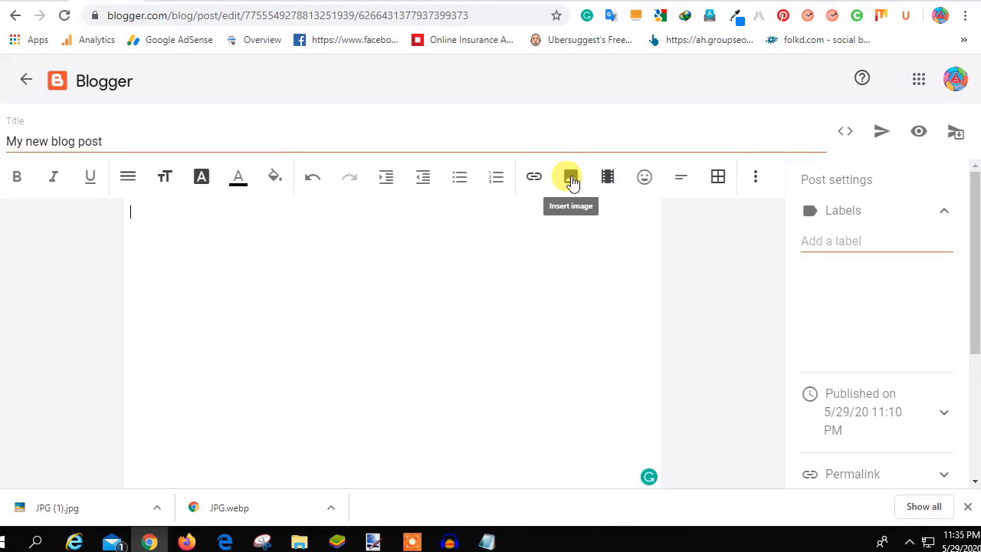
click(571, 182)
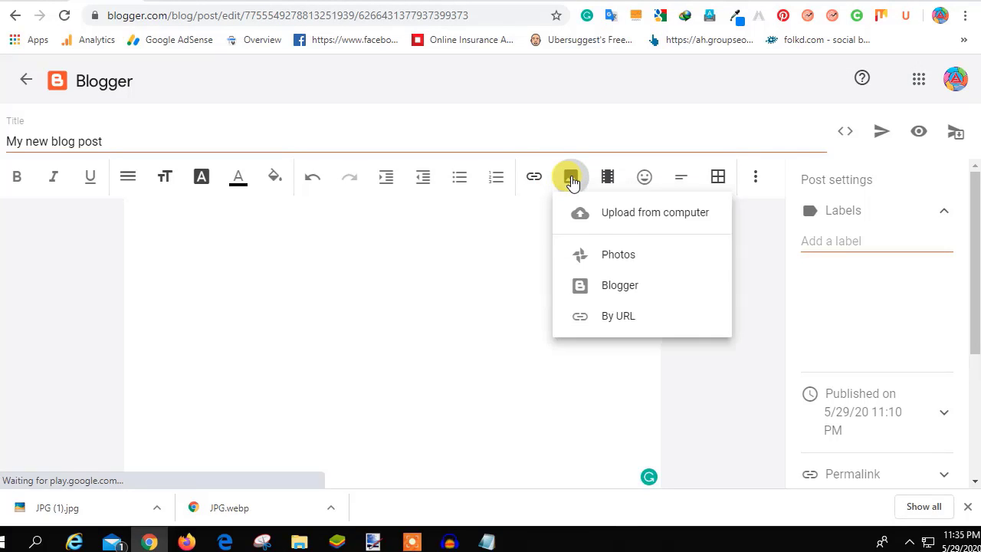
click(630, 226)
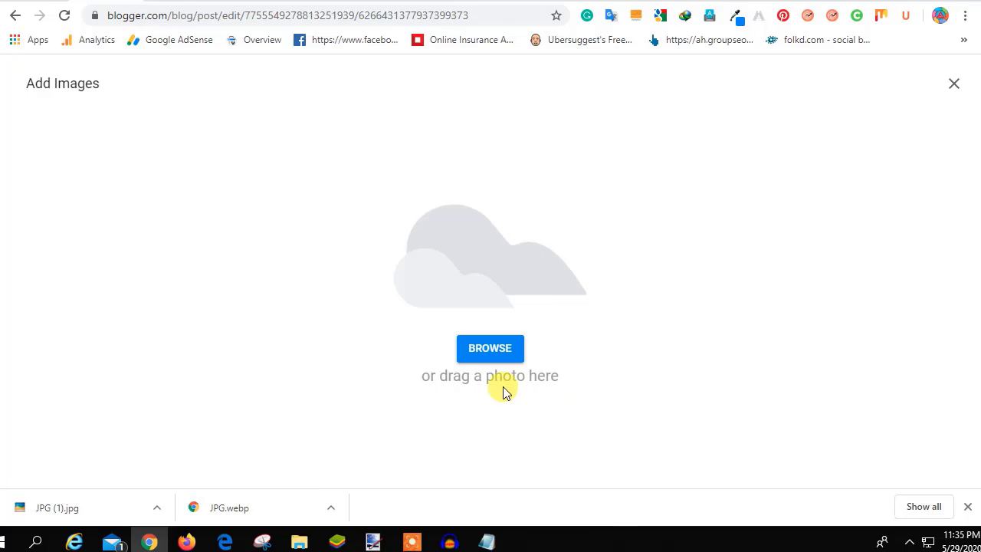
click(483, 348)
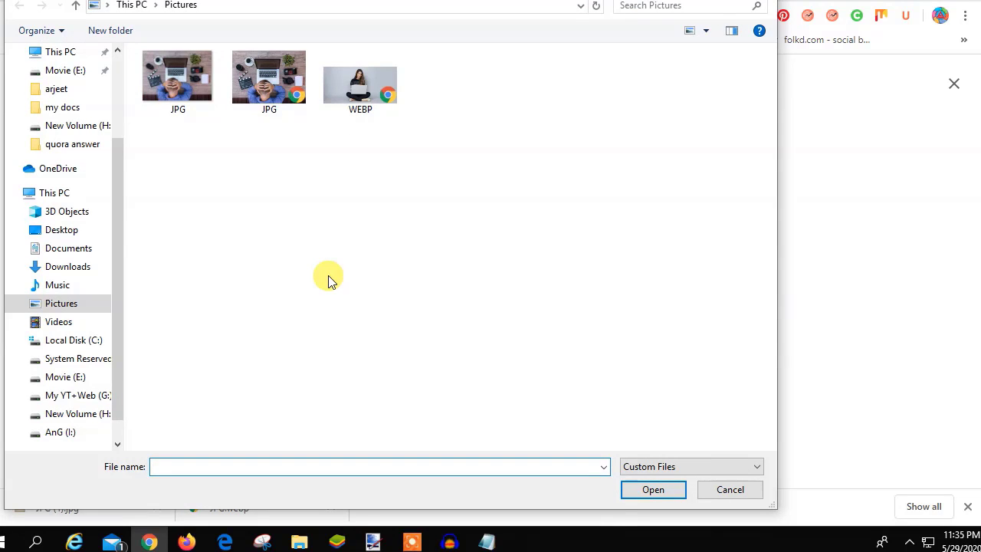
click(179, 79)
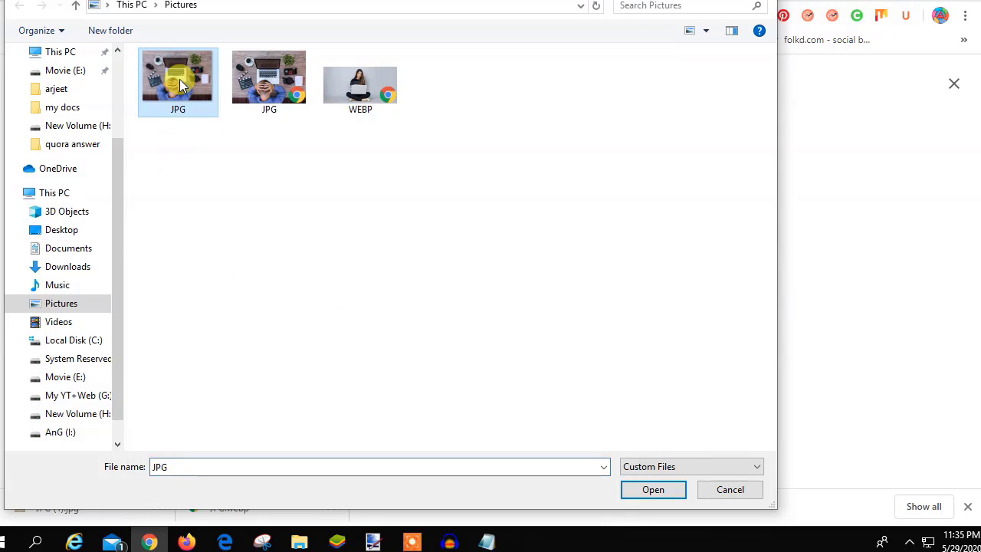
click(639, 487)
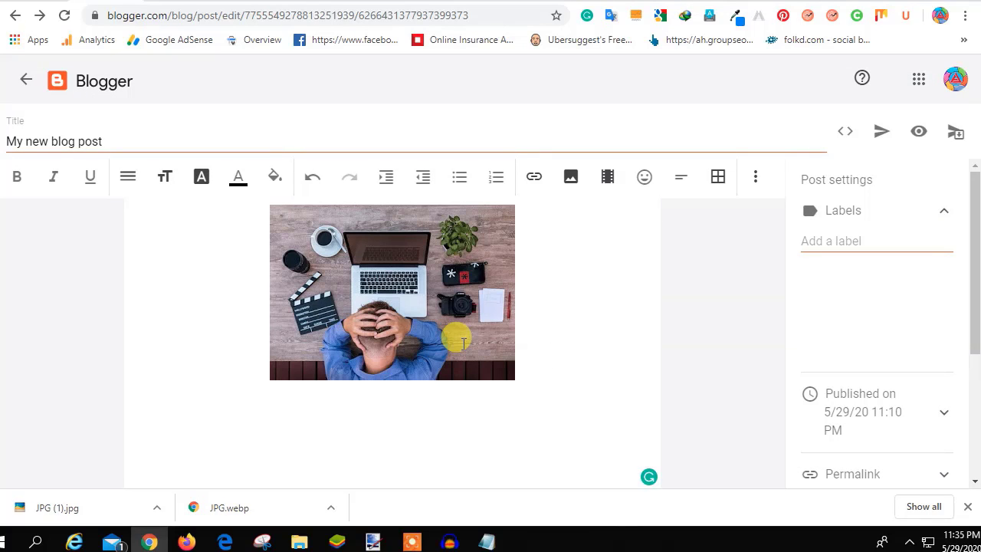
Step: Add a new line below the inserted photo and upload the same JPG.jpg file from Pictures there as a second image
click(588, 332)
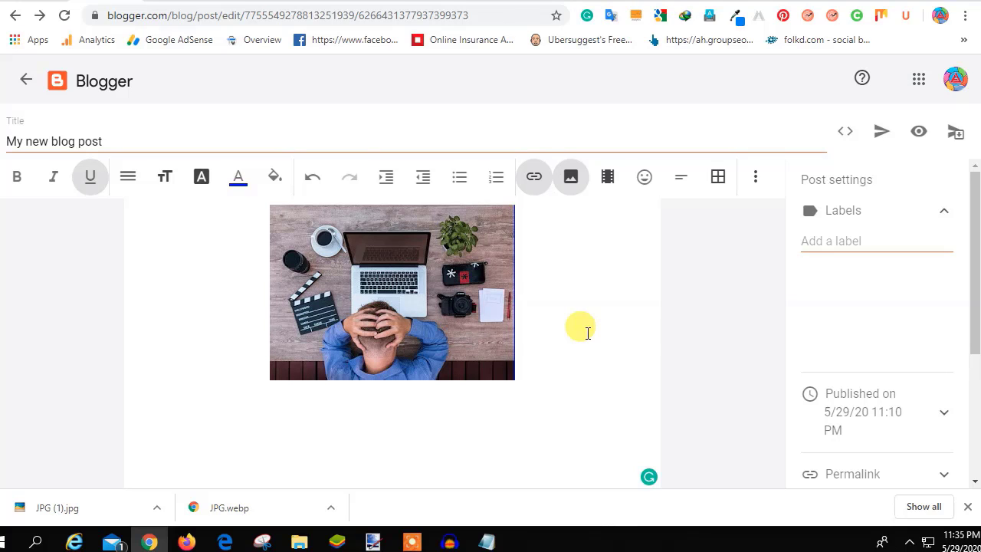
key(Return)
key(Return)
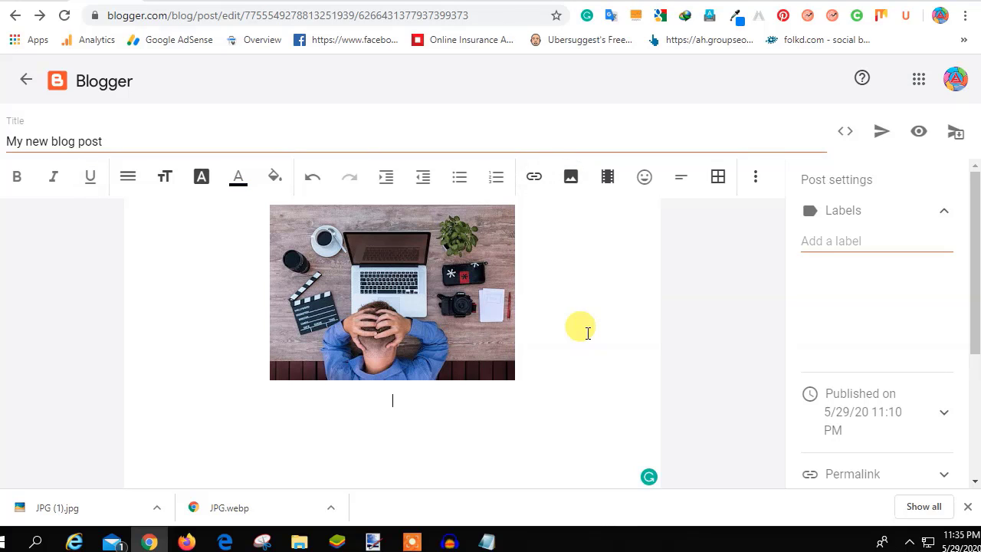
click(570, 177)
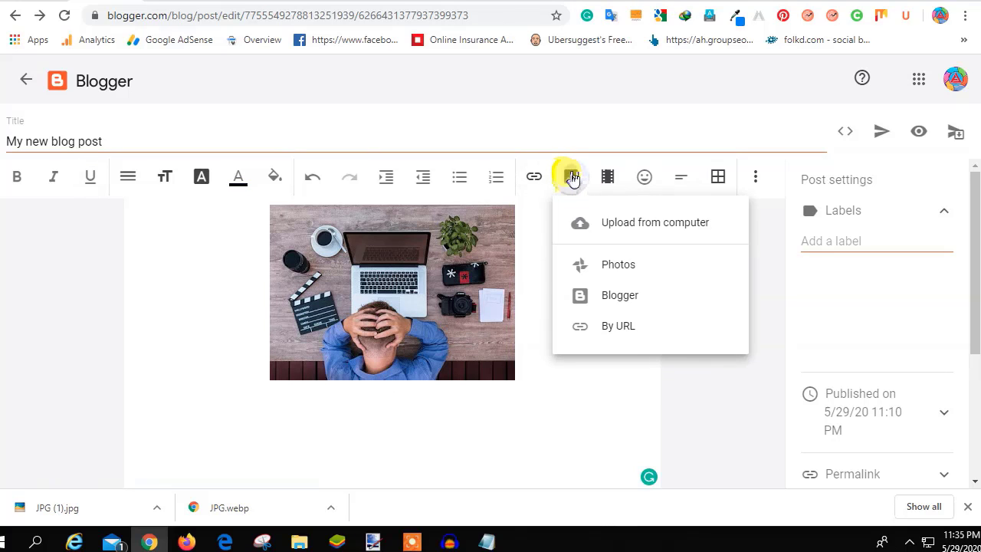
click(646, 230)
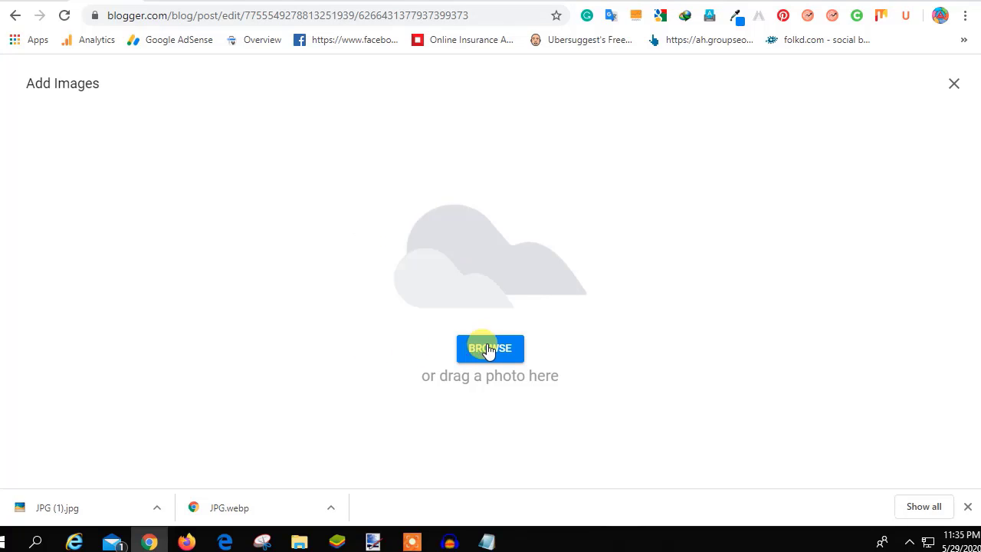
click(488, 349)
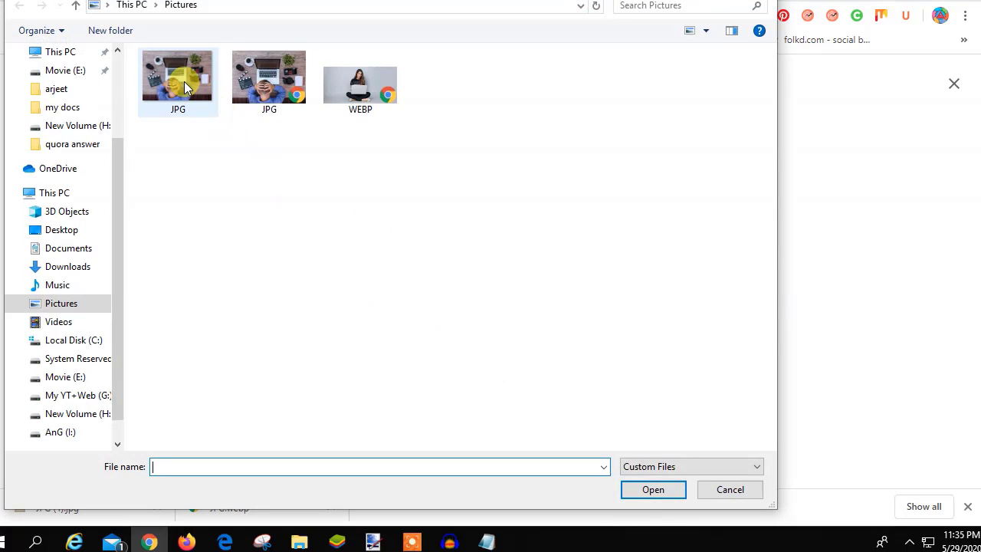
click(182, 81)
click(641, 487)
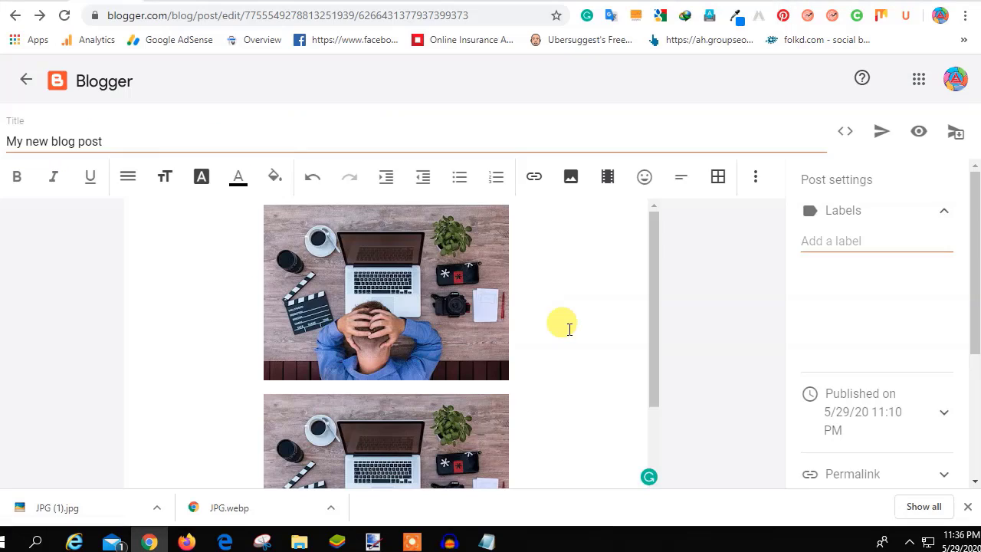
Step: Compare the two inserted photos in the post editor
scroll(569, 330, down, 2)
click(407, 397)
scroll(537, 354, up, 1)
click(433, 324)
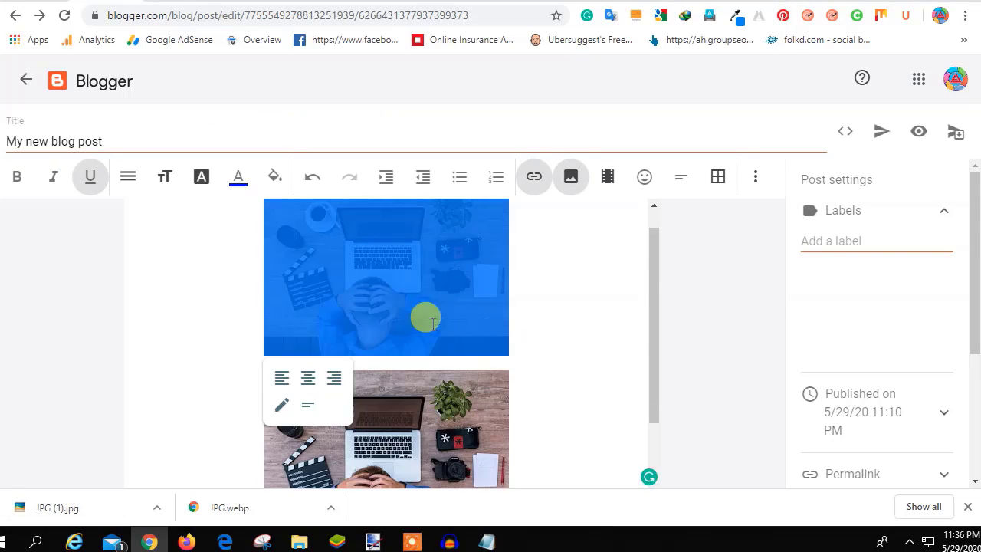
scroll(588, 324, down, 1)
scroll(587, 324, up, 2)
click(599, 272)
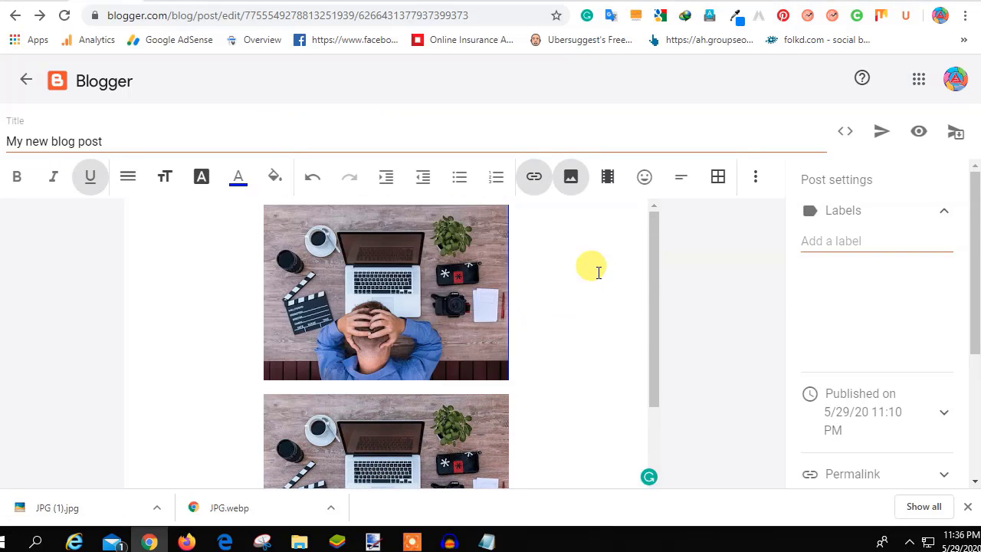
Step: Examine the size segment and JPG.jpg file name in both image URLs in the HTML source, and return to the compose view
click(855, 134)
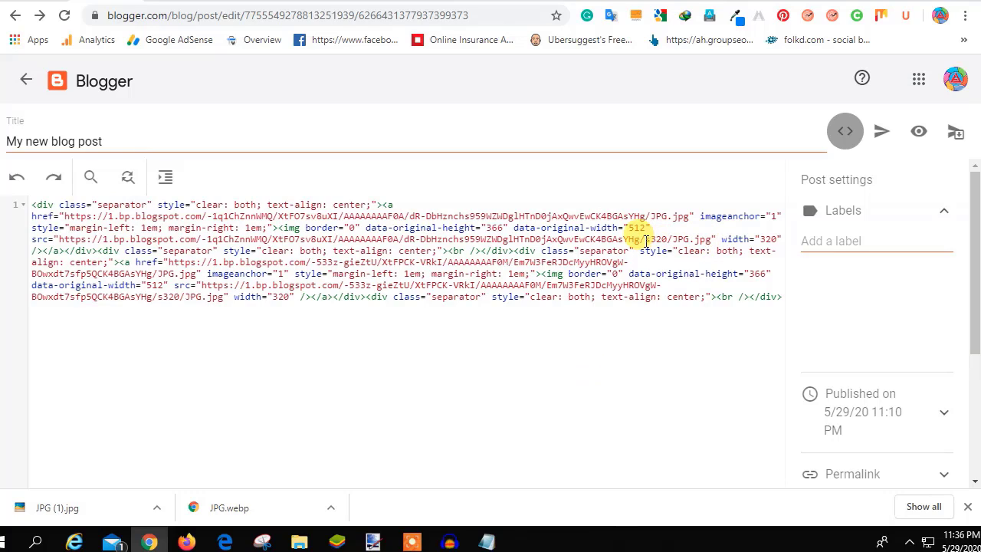
drag(646, 240, 710, 239)
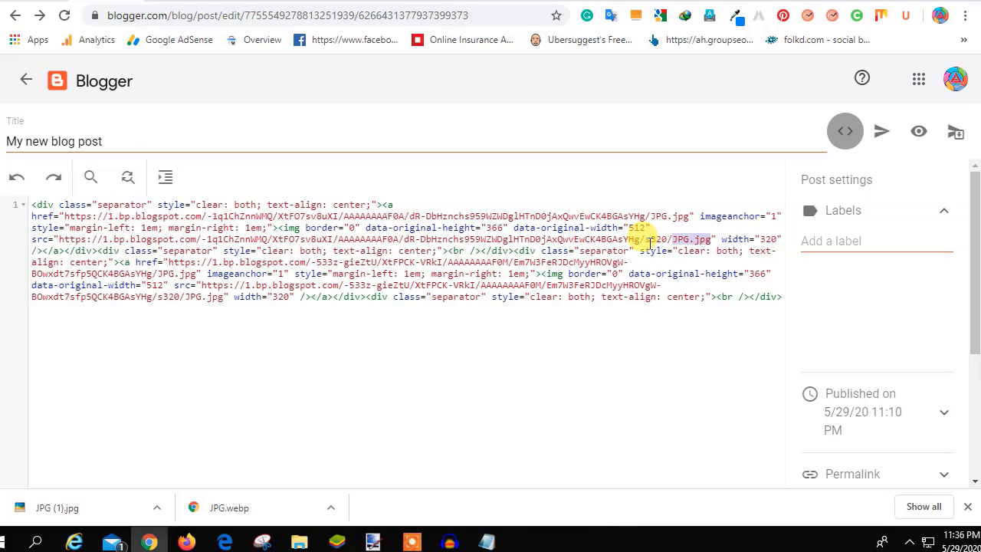
drag(646, 240, 669, 238)
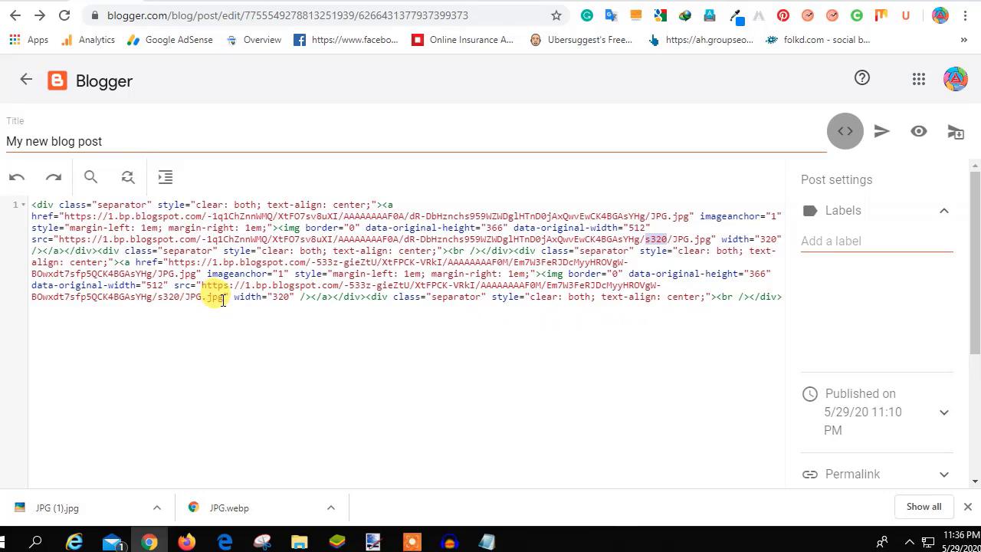
drag(222, 299, 154, 298)
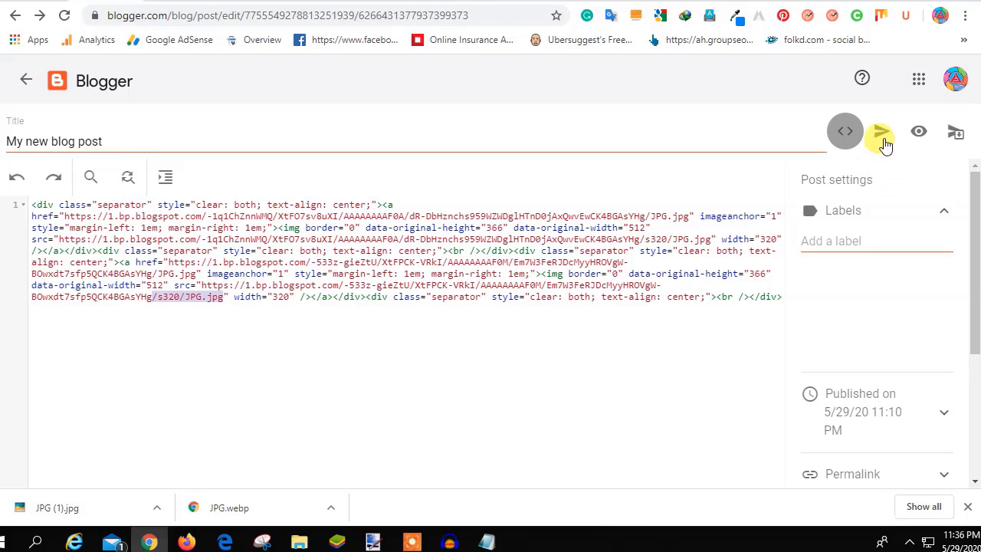
click(844, 131)
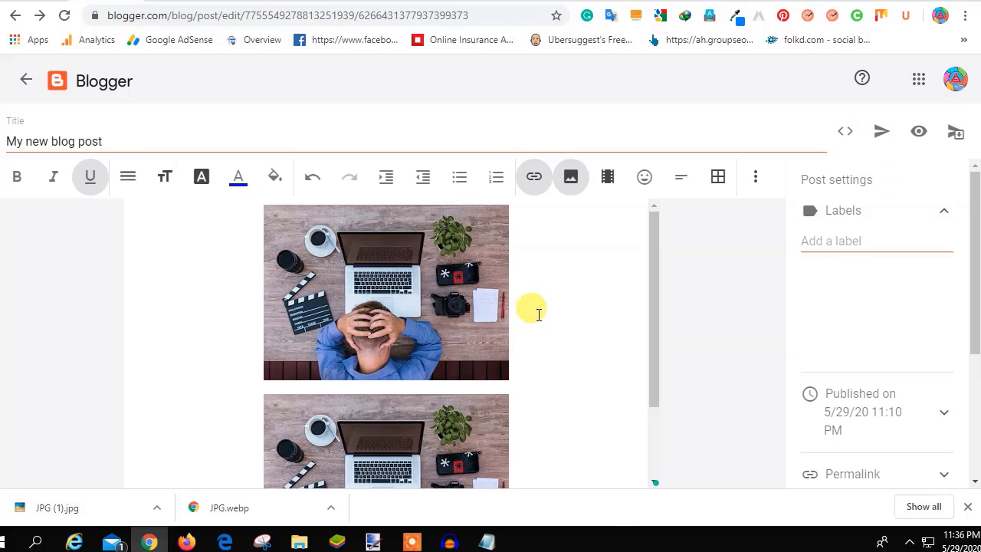
Step: Set the second photo in the post to its original size and deselect it
scroll(559, 302, down, 2)
click(401, 354)
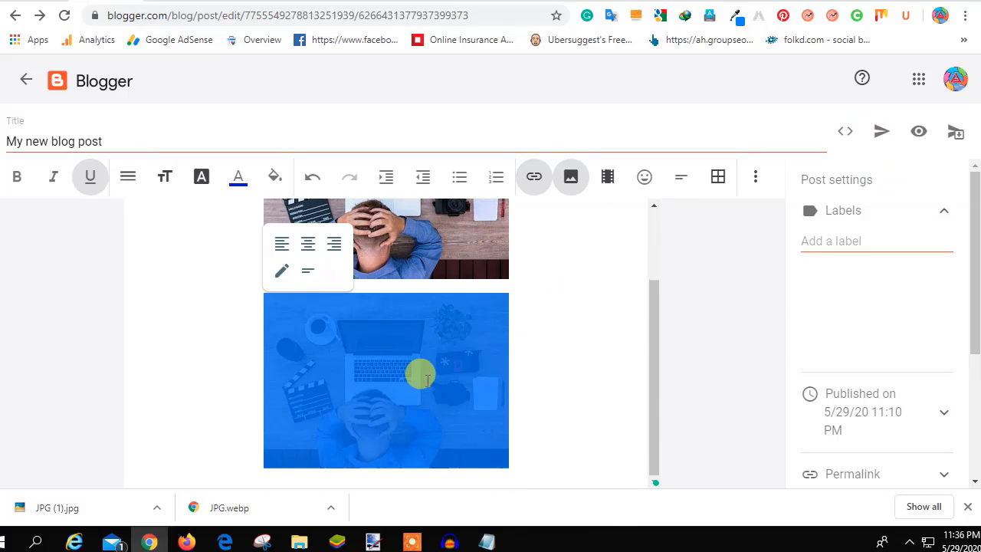
click(280, 271)
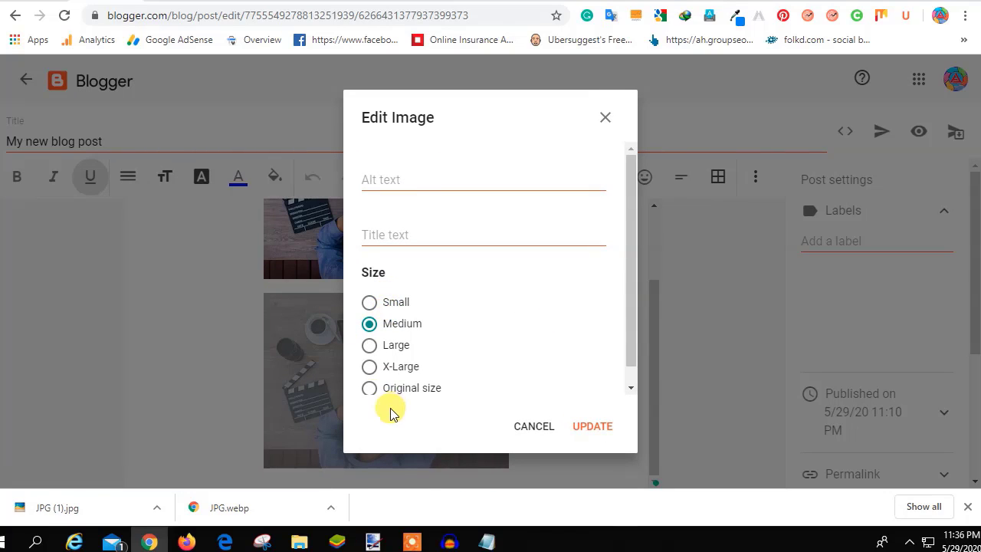
click(369, 391)
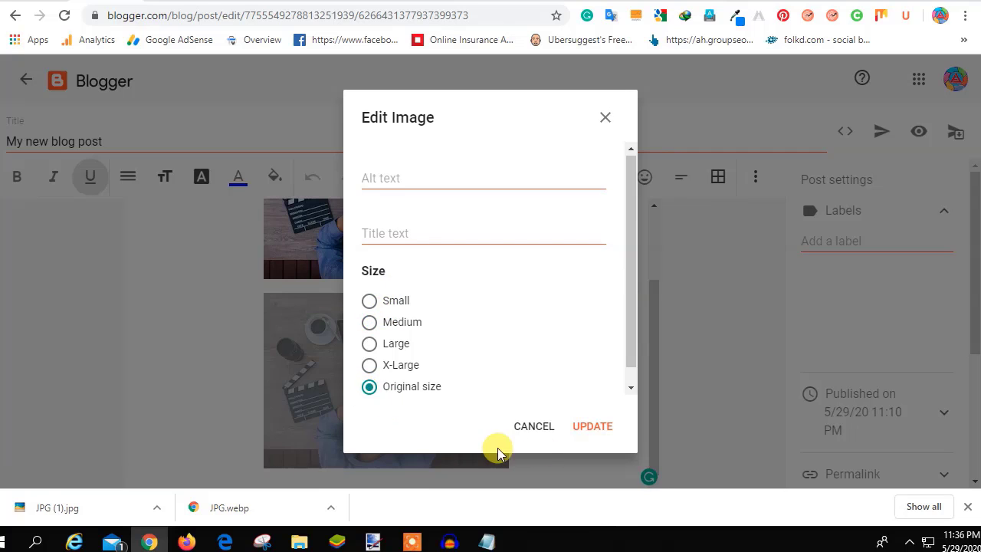
click(592, 427)
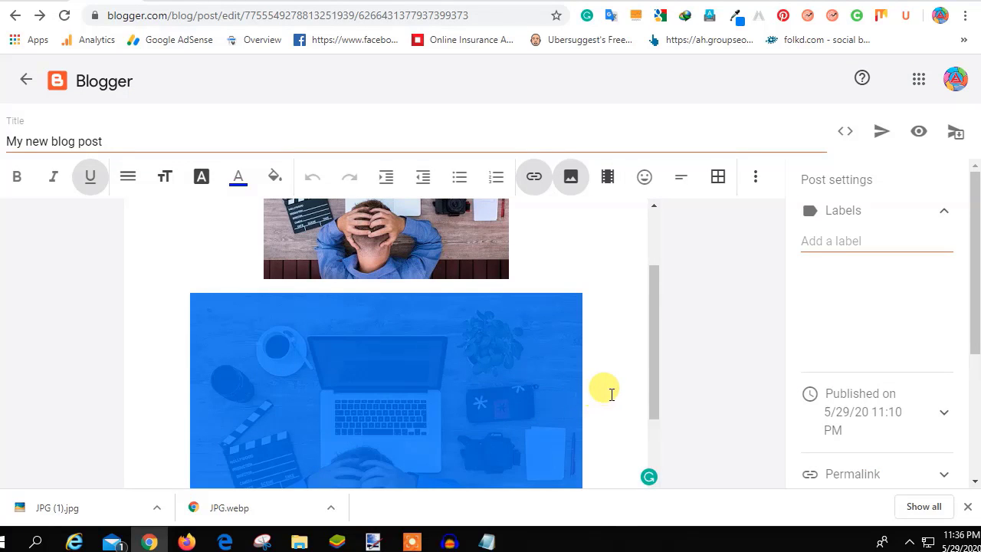
click(611, 384)
Step: Compare the medium-size first photo with the original-size second photo in the post editor
scroll(603, 377, down, 1)
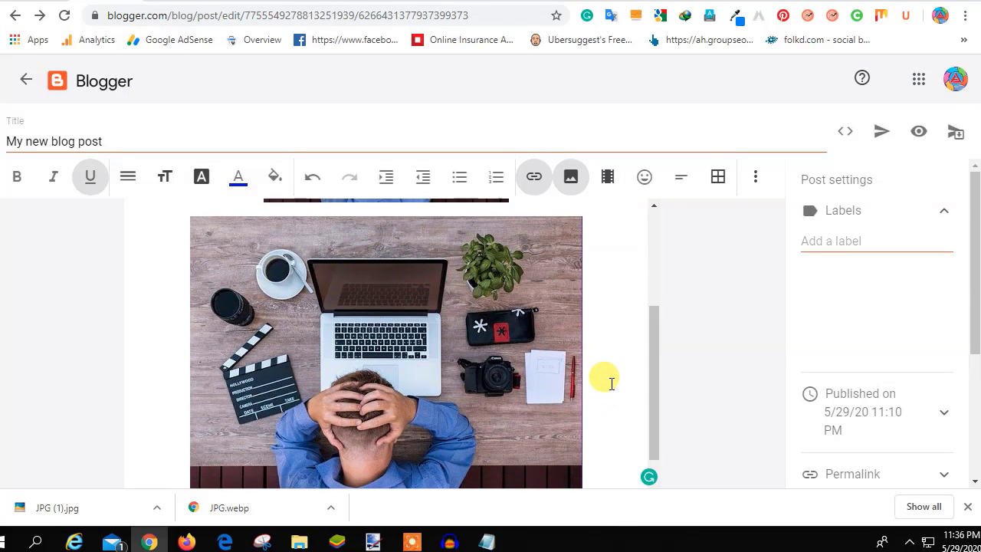
scroll(602, 376, up, 2)
click(431, 286)
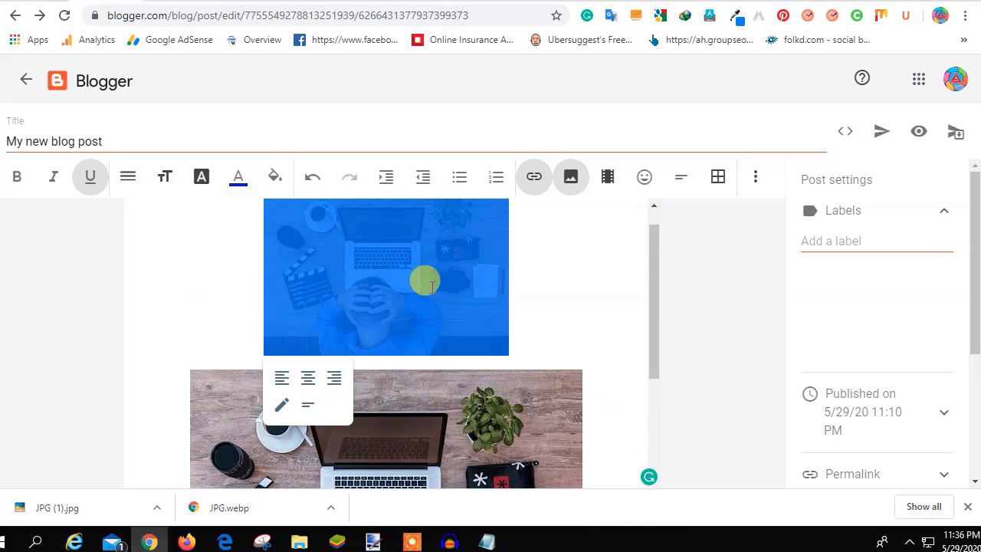
click(537, 281)
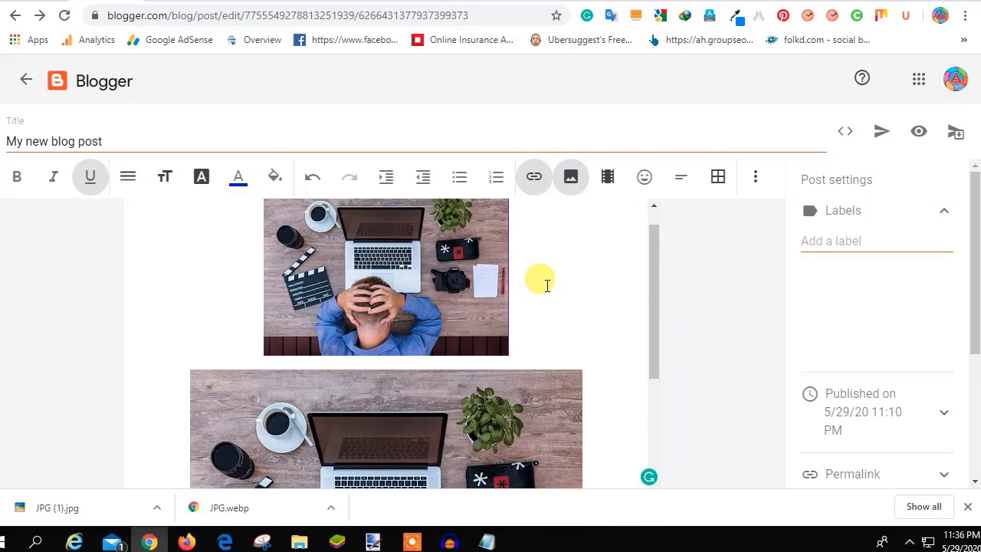
click(527, 402)
scroll(615, 369, down, 2)
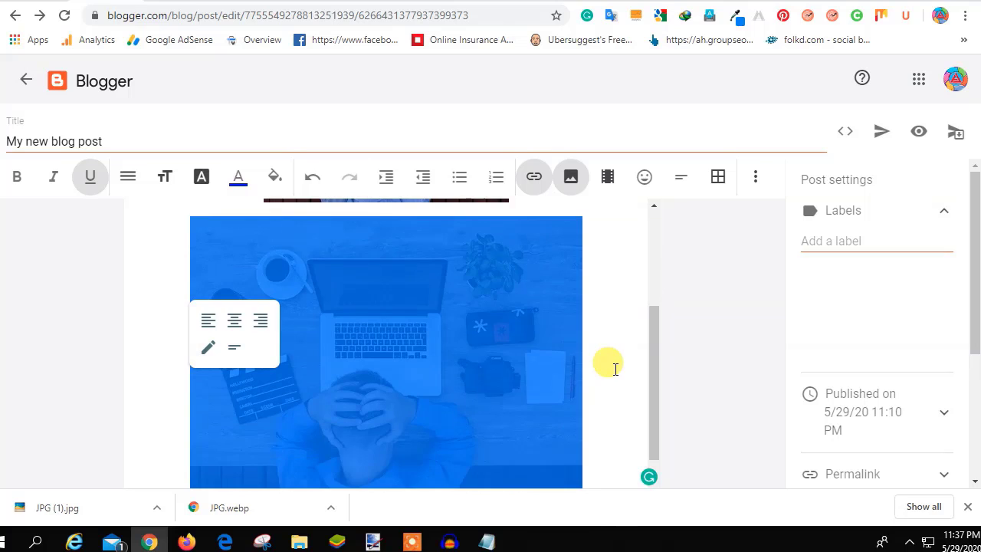
click(610, 361)
scroll(617, 349, up, 2)
Step: Examine in the HTML source how the image URLs of the medium and original-size photos differ before the JPG.jpg file name
click(843, 132)
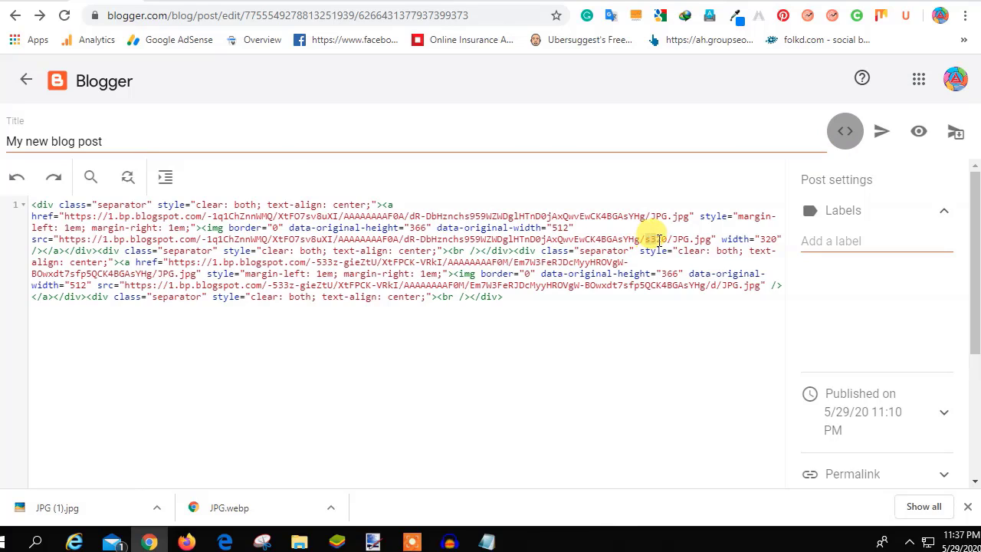
drag(648, 239, 711, 238)
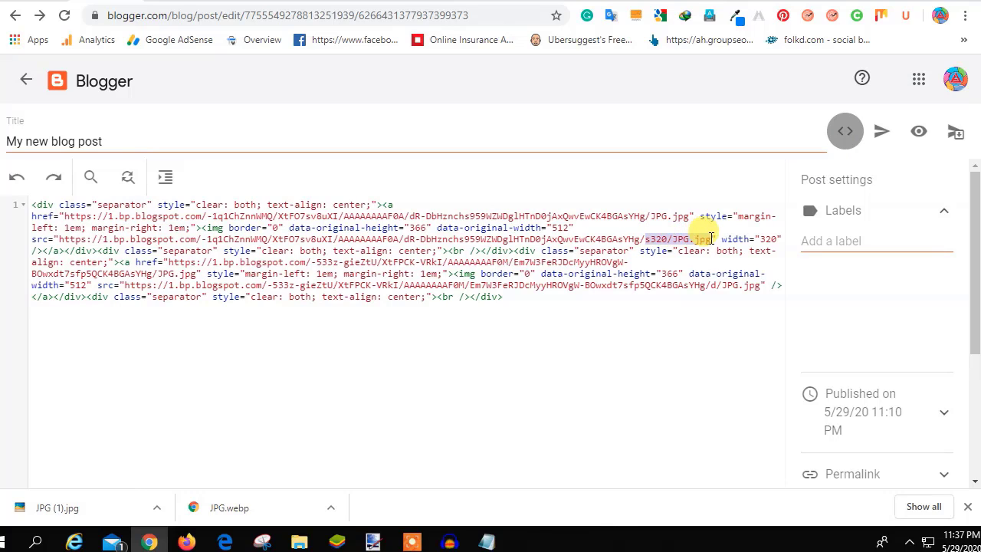
click(672, 240)
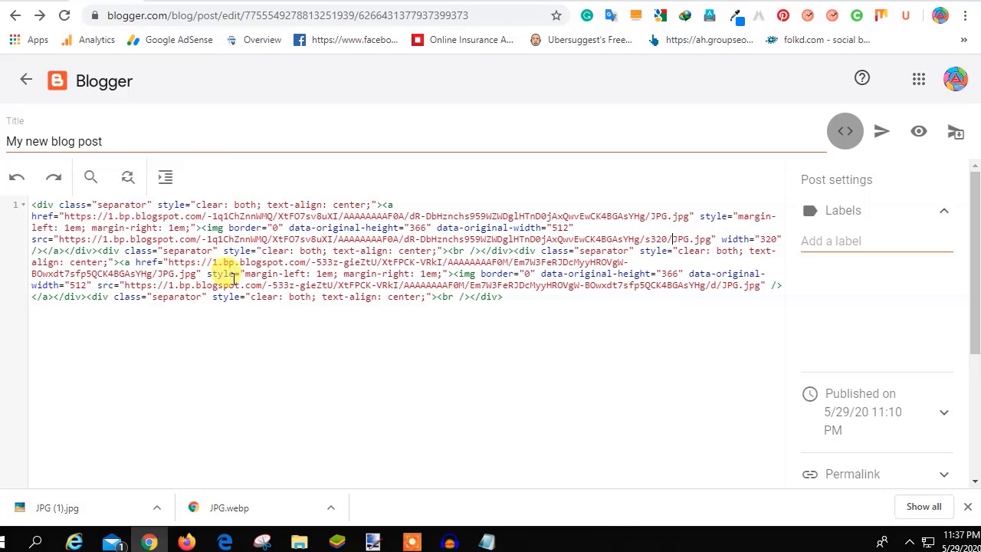
double_click(714, 285)
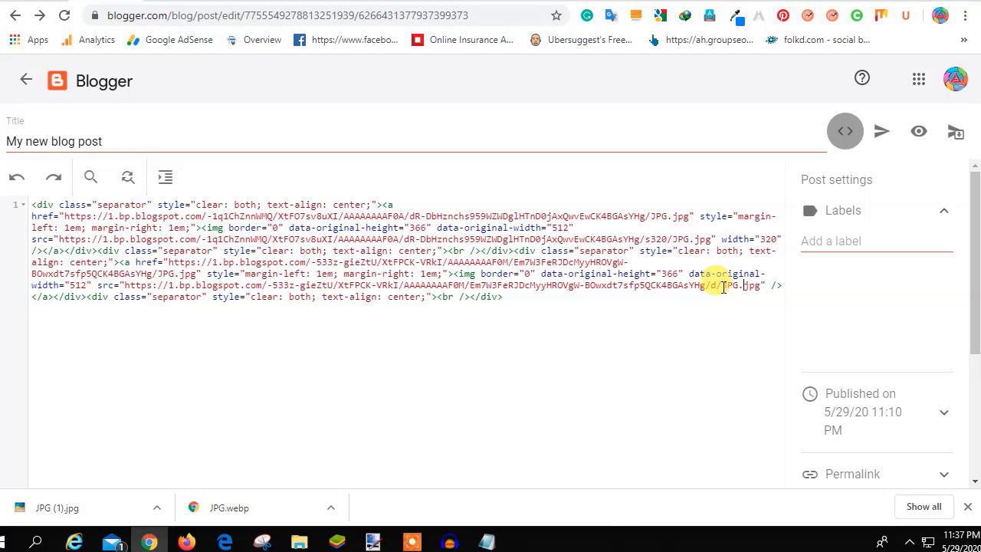
drag(722, 287, 755, 288)
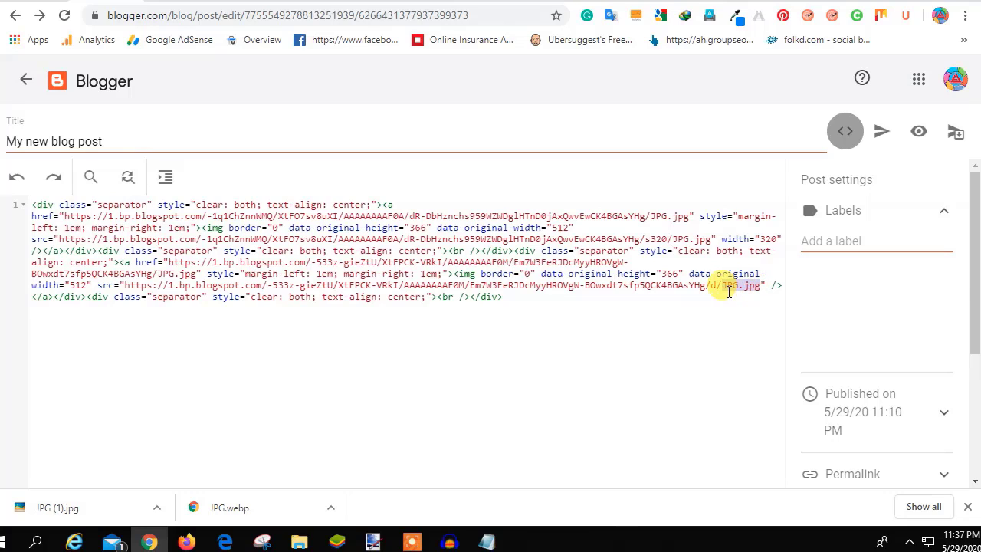
Step: Examine the d segment, JPG.jpg file name and jpg extension in the second photo's source URL
drag(723, 286, 743, 286)
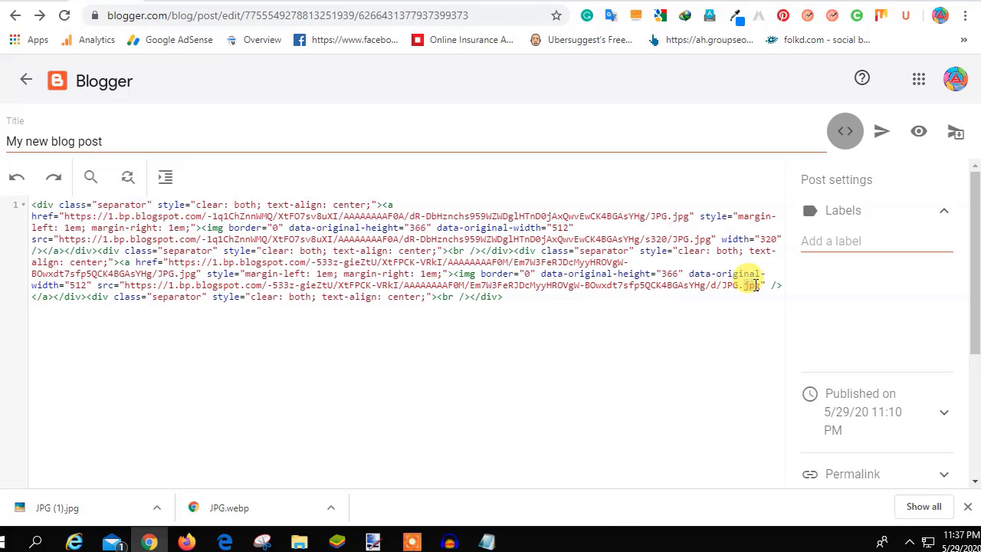
double_click(751, 285)
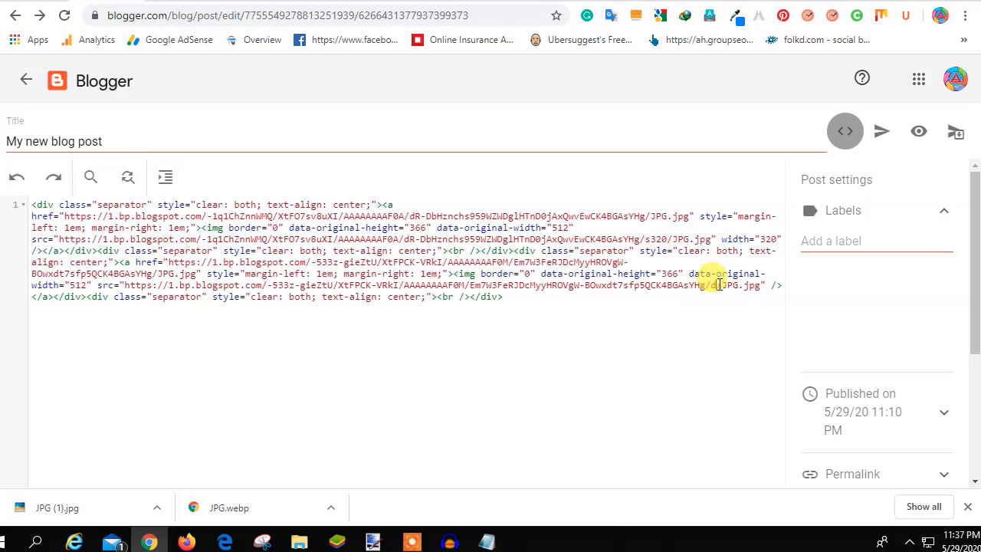
drag(717, 287, 712, 289)
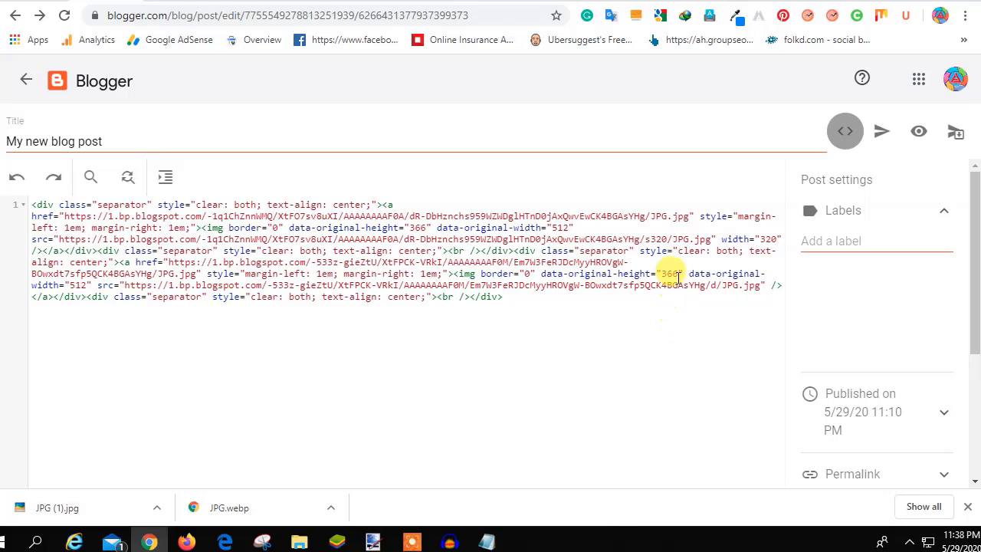
Step: Replace the s320 size segment in the first photo's source URL with s1600-rw
double_click(653, 238)
text(s1600)
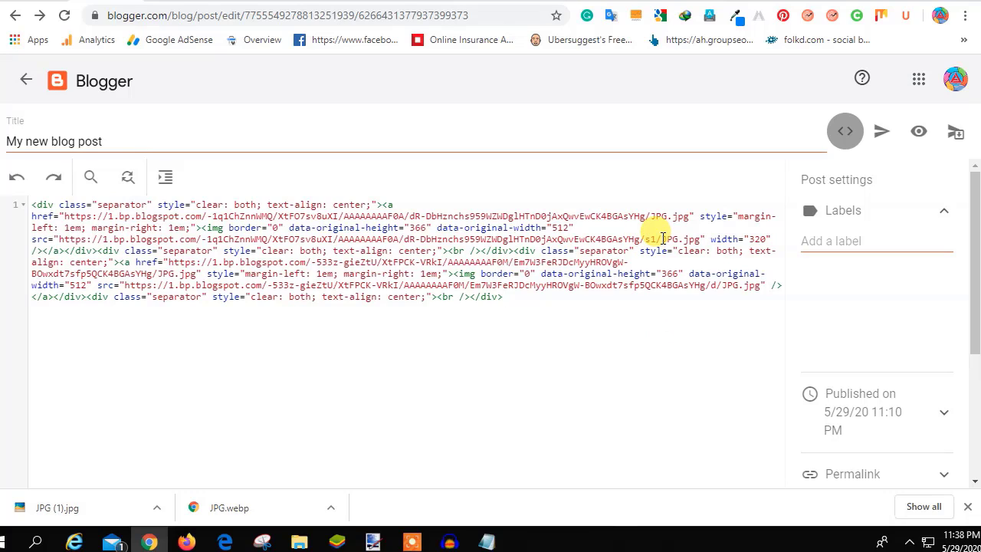
text(-)
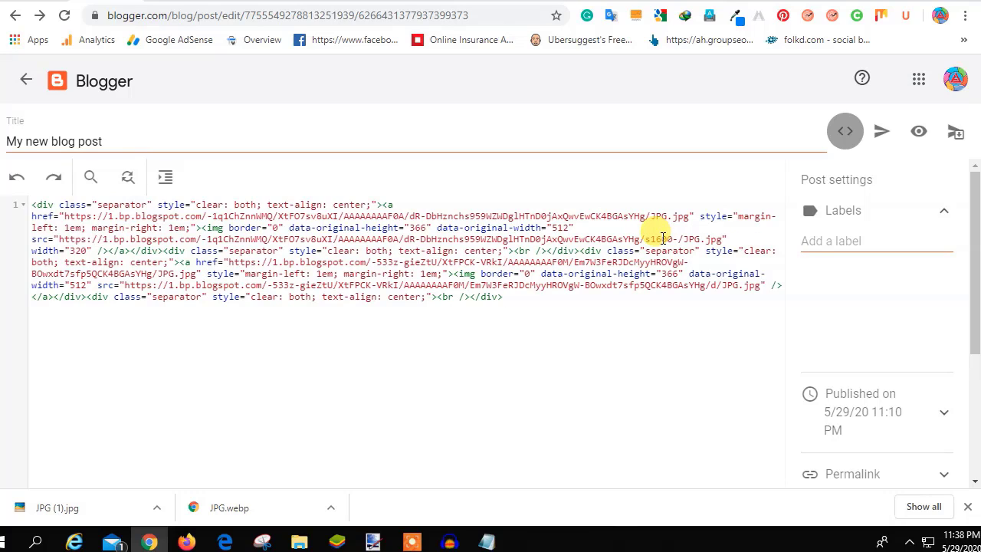
text(rw)
Step: Copy the s1600-rw segment from the first photo's source URL over the d segment in the second photo's source URL
drag(644, 239, 688, 237)
key(ctrl+c)
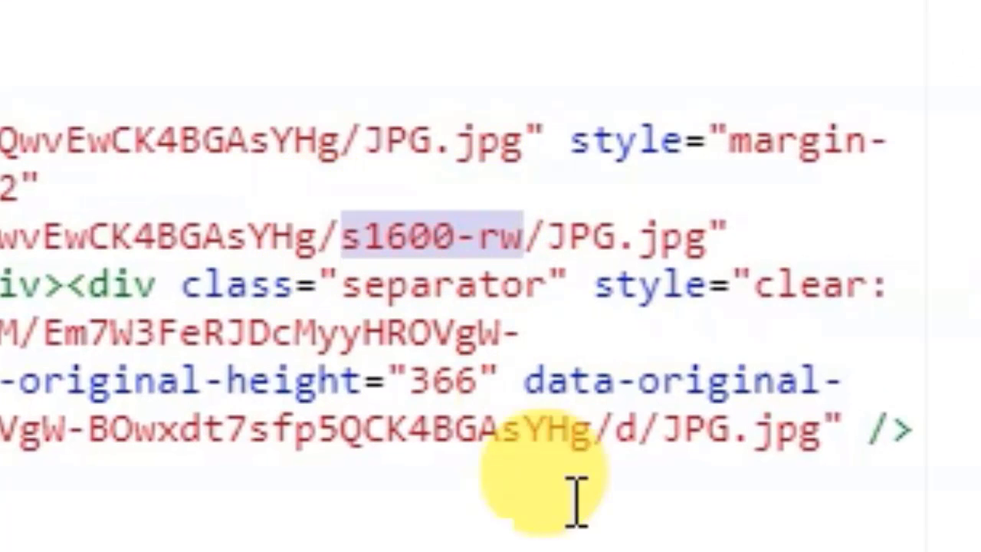
click(625, 420)
double_click(624, 419)
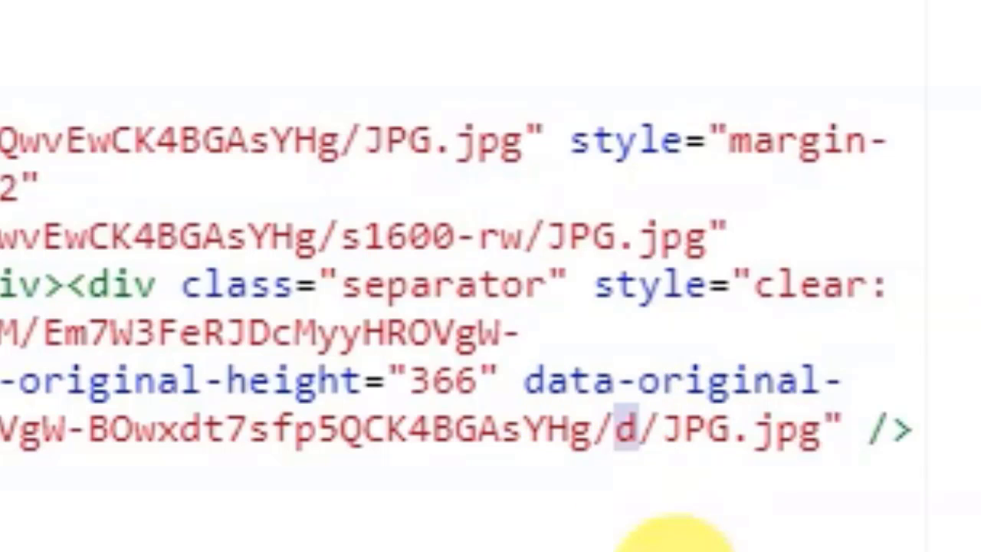
key(ctrl+v)
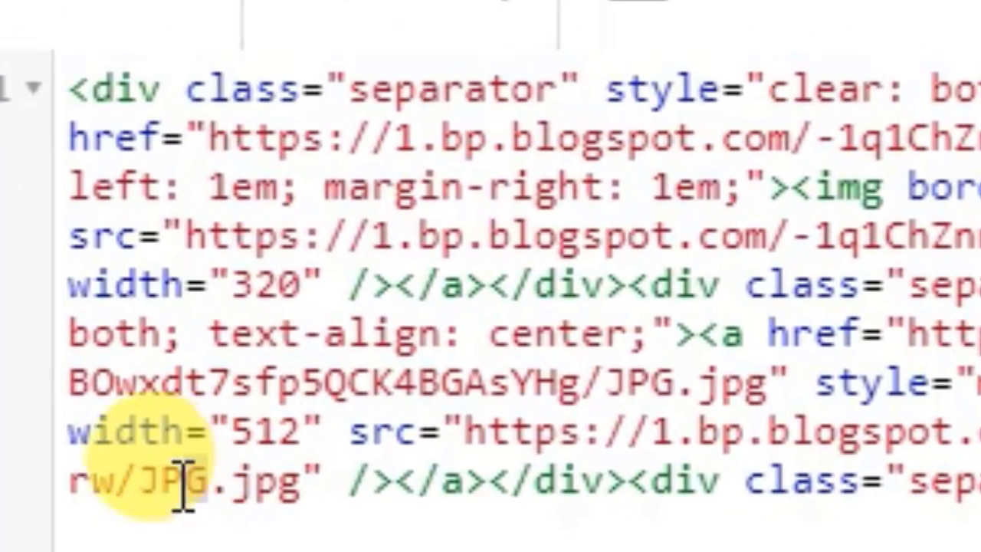
Step: Check the s1600-rw segment and the JPG.jpg file name in the second photo's source URL
drag(69, 345, 42, 343)
drag(120, 467, 90, 464)
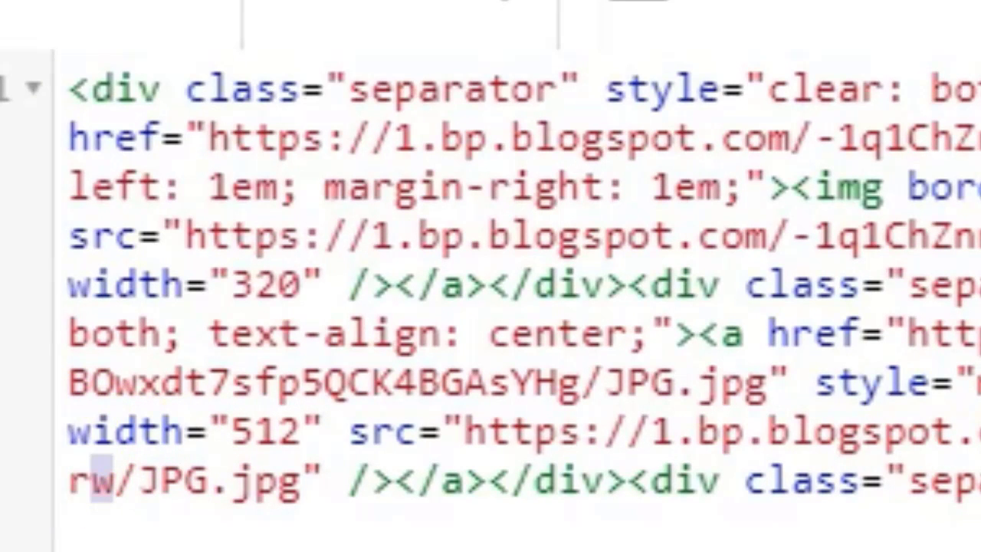
click(788, 284)
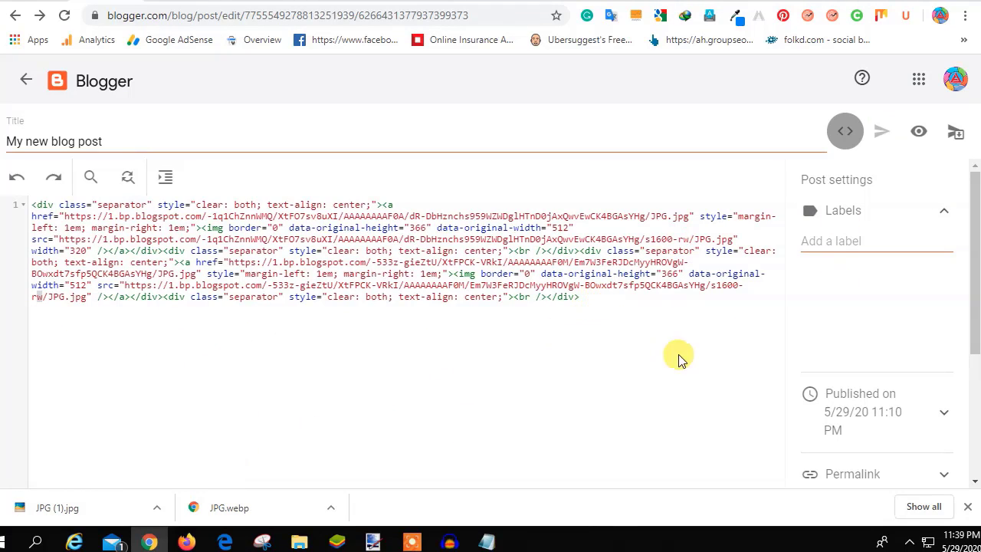
drag(712, 287, 739, 287)
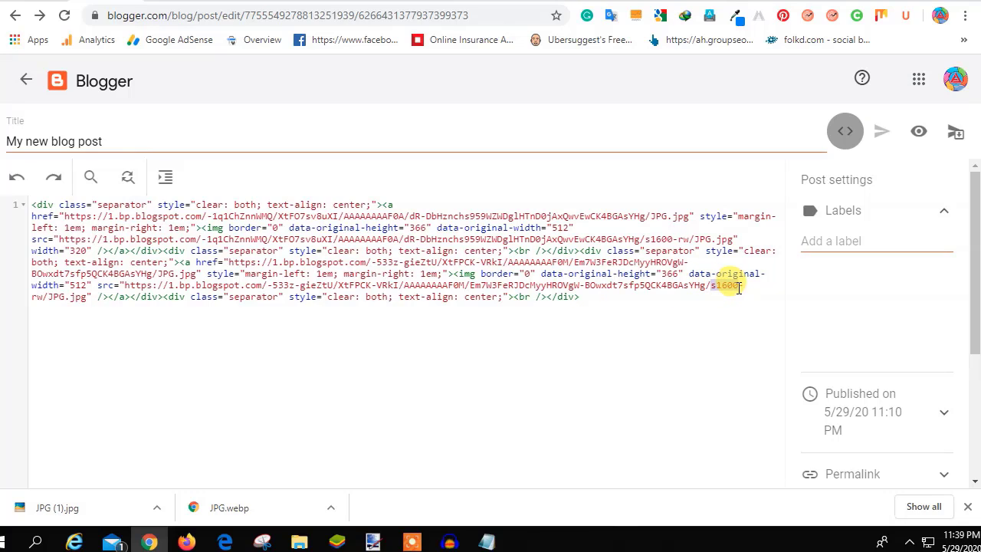
click(74, 299)
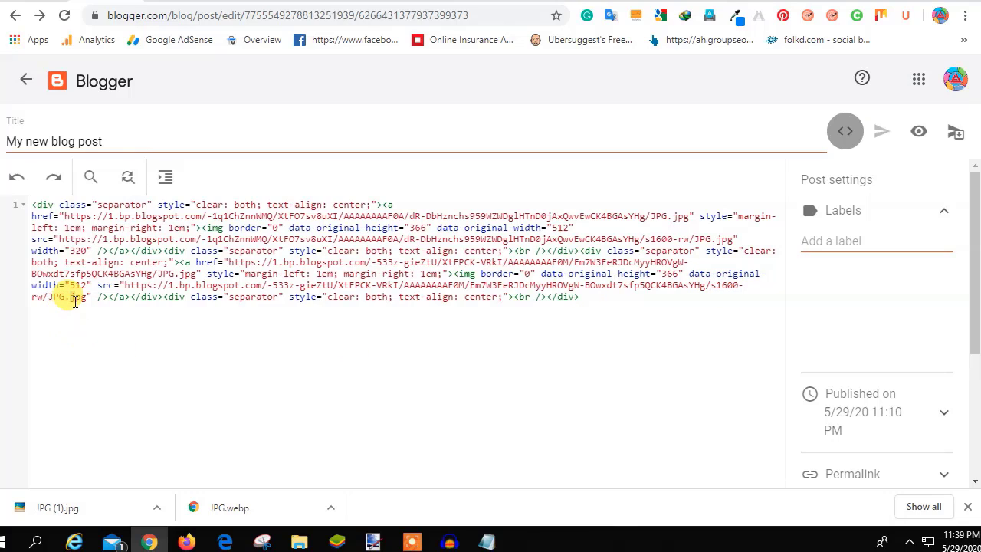
Step: Check both photos in the compose view and return to the HTML source
click(846, 131)
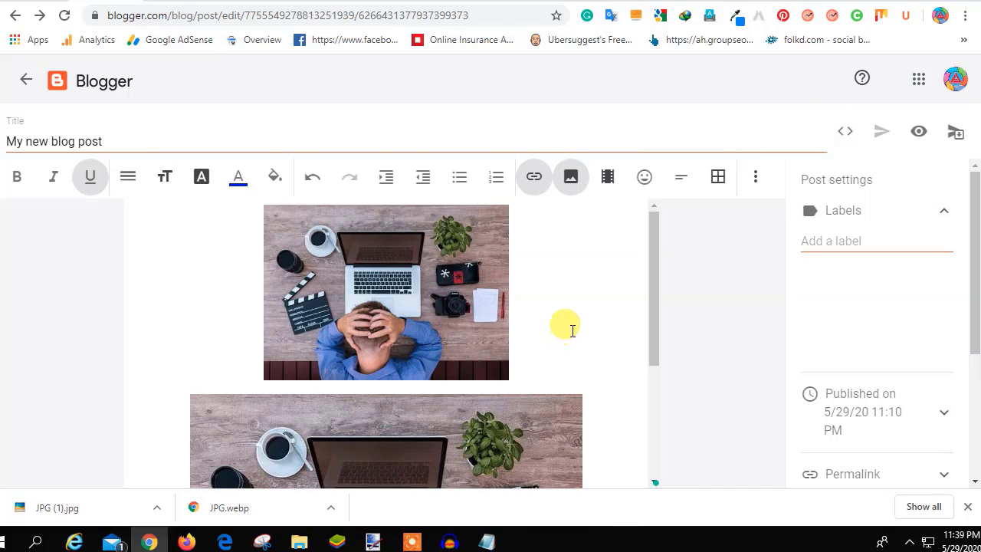
scroll(572, 330, down, 1)
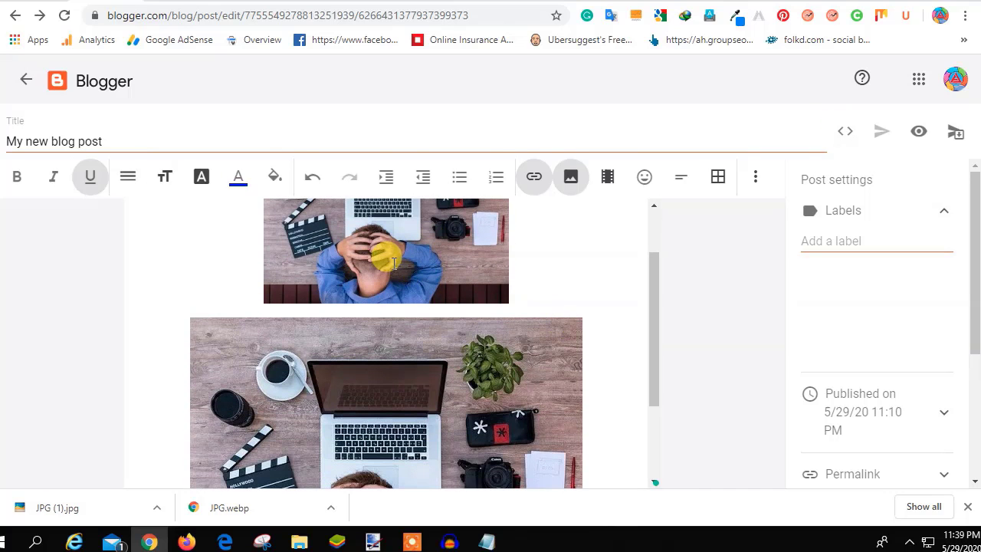
click(880, 131)
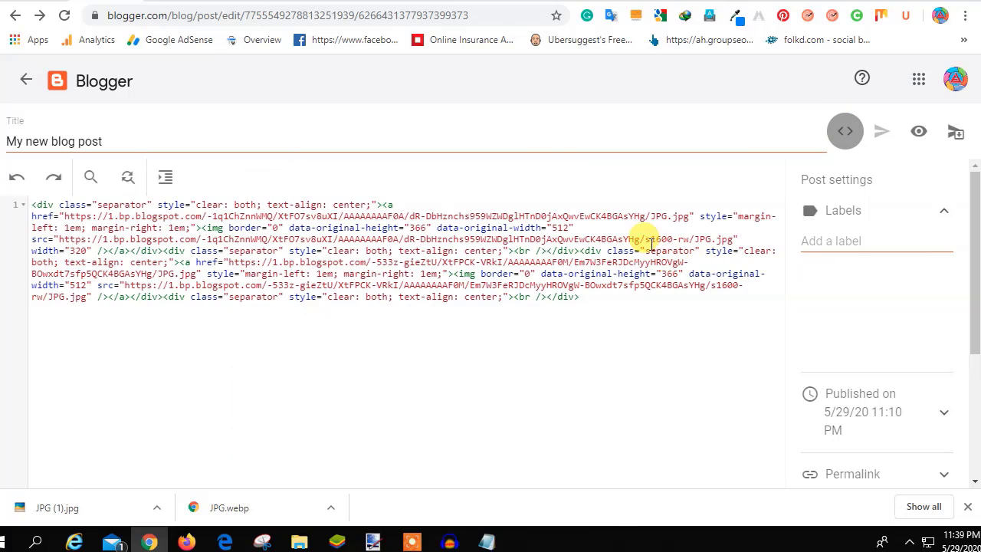
Step: Examine the s1600-rw segment before the JPG.jpg file name in the first photo's source URL
drag(646, 238, 690, 236)
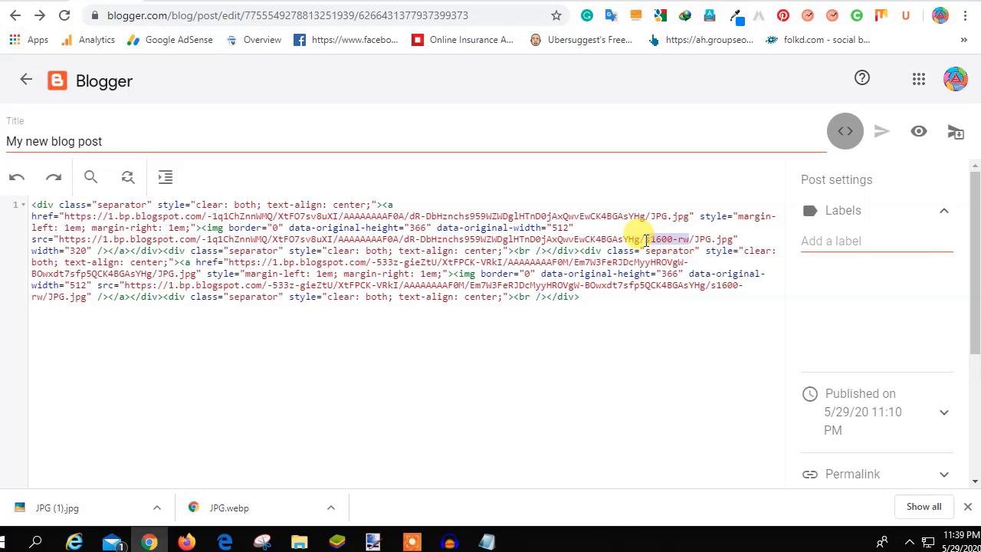
drag(678, 239, 687, 239)
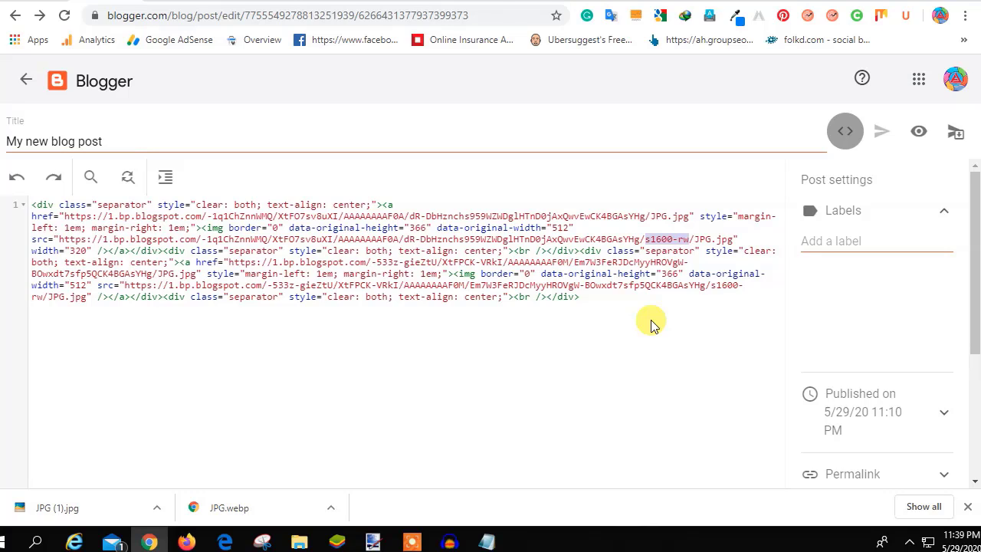
click(691, 237)
mouse_move(691, 237)
mouse_down()
mouse_move(648, 239)
mouse_move(683, 237)
mouse_up()
click(647, 239)
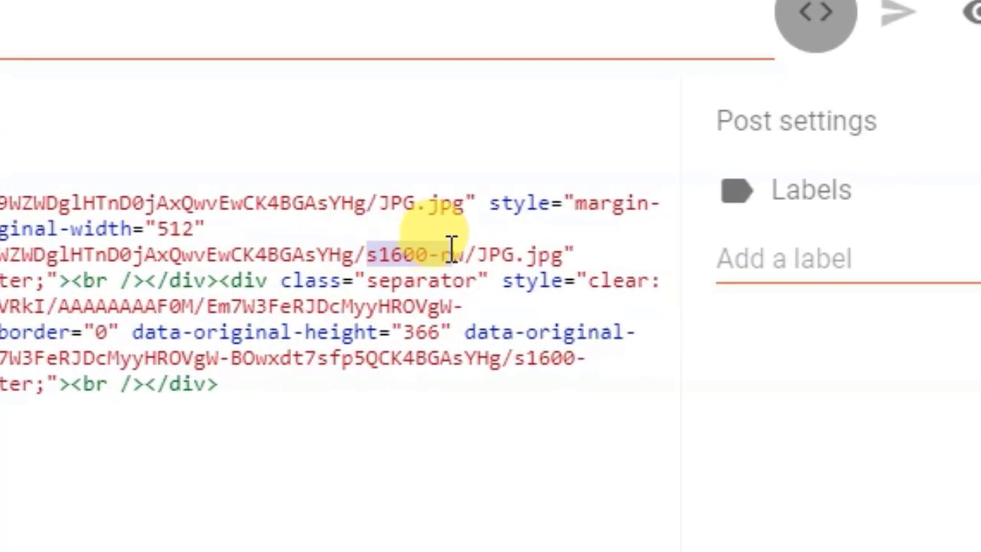
drag(453, 247, 466, 248)
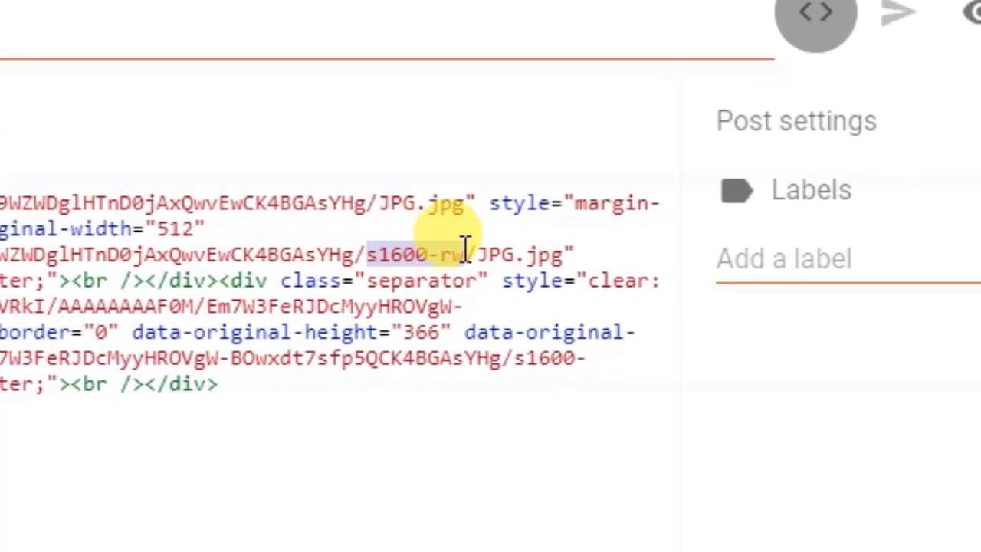
Step: Return to the compose view, update the post, and open its published page from the posts list
click(826, 34)
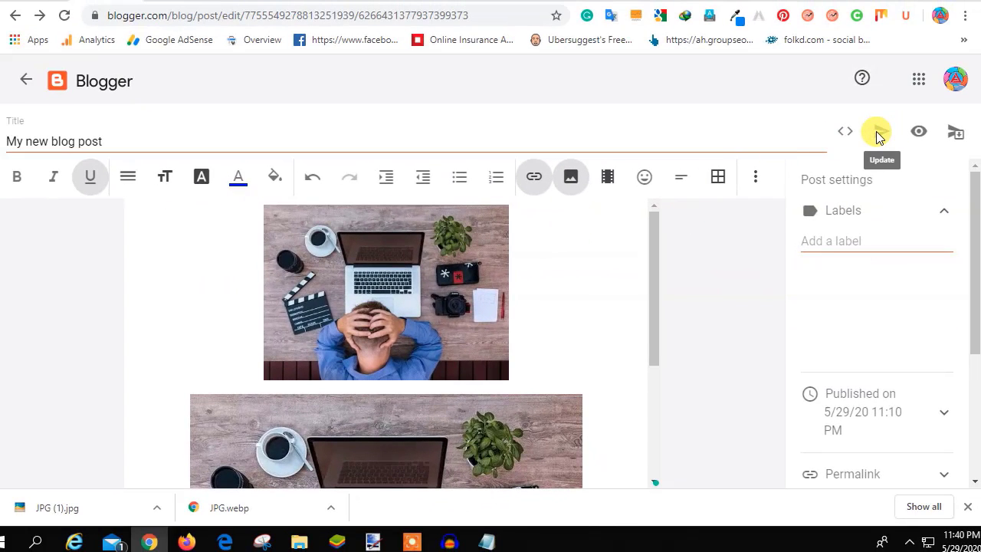
click(879, 135)
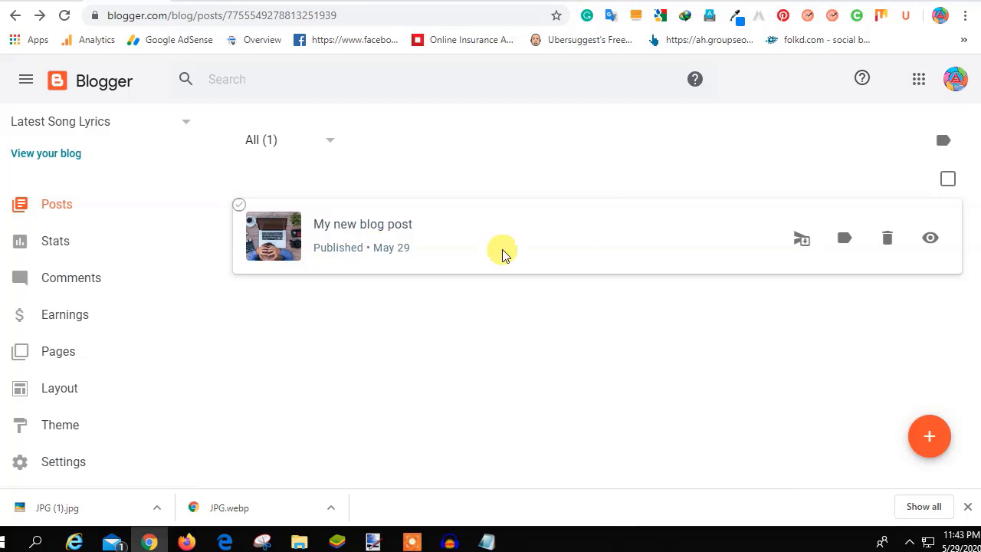
click(930, 239)
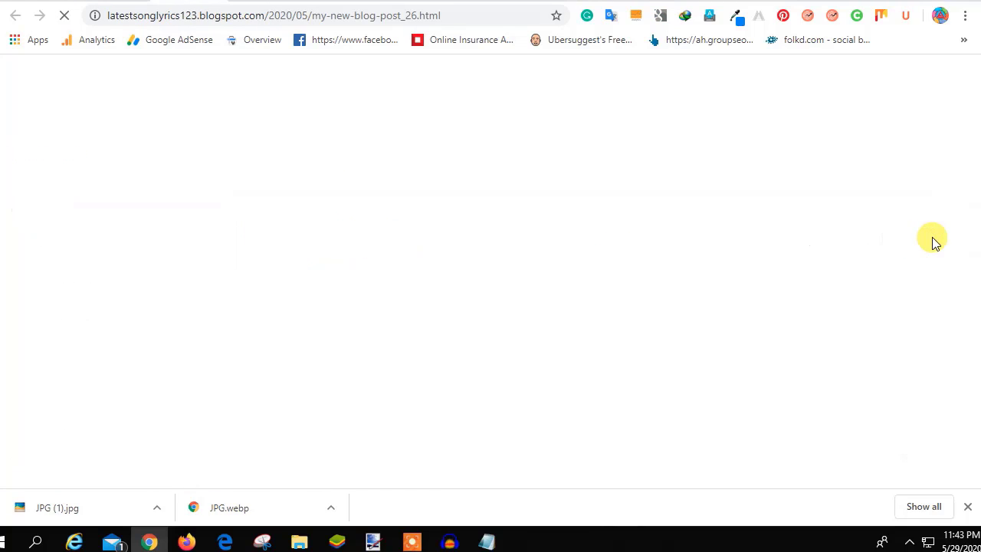
Step: Compare the two photos on the published post page
scroll(516, 289, down, 4)
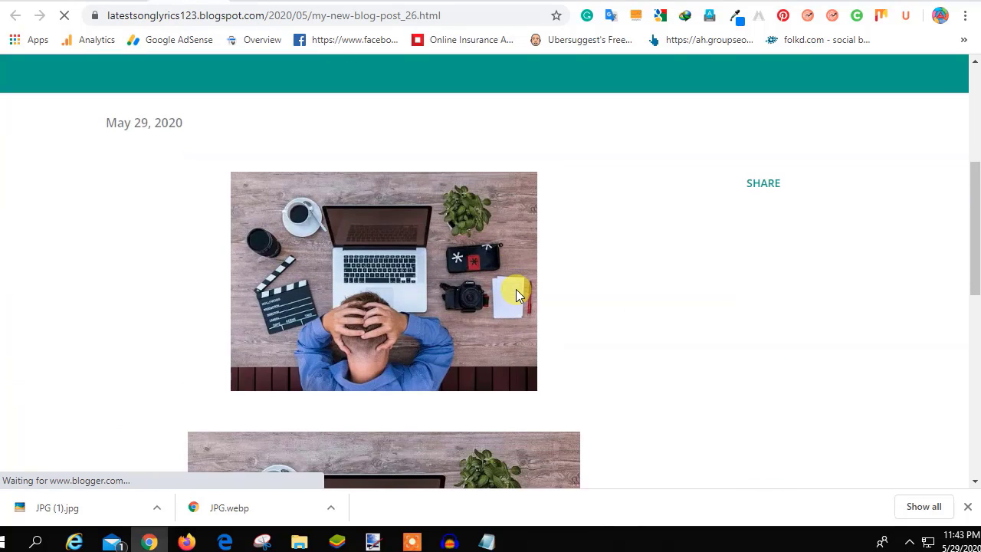
scroll(552, 307, down, 4)
scroll(552, 310, up, 5)
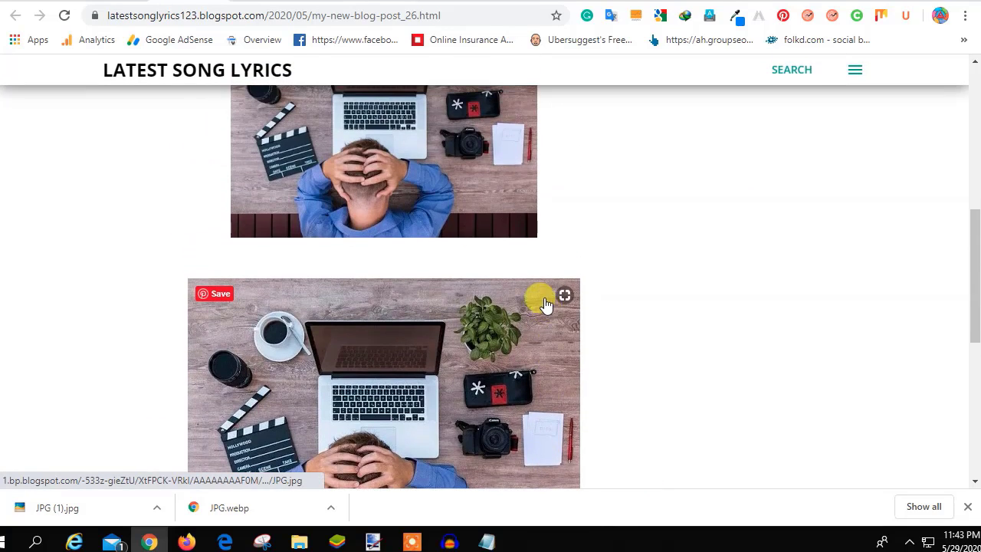
scroll(452, 329, down, 3)
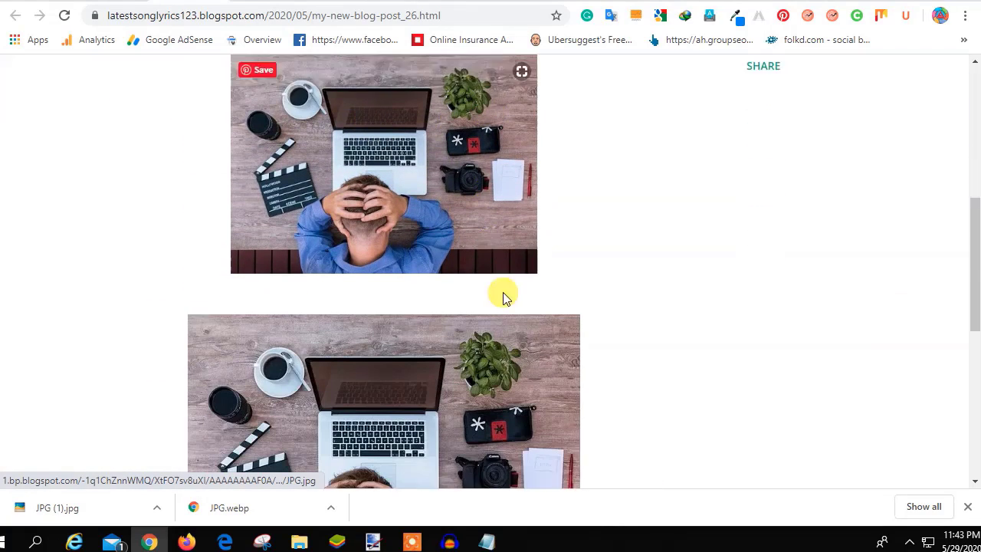
scroll(640, 285, up, 1)
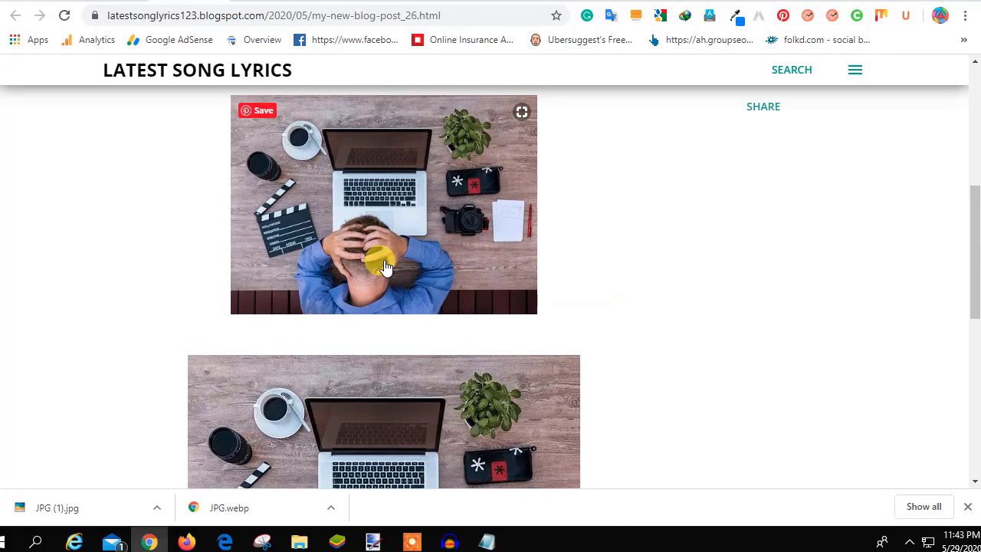
Step: Save the first photo from the published post to the Pictures folder as the WEBP file JPG (1)
right_click(355, 219)
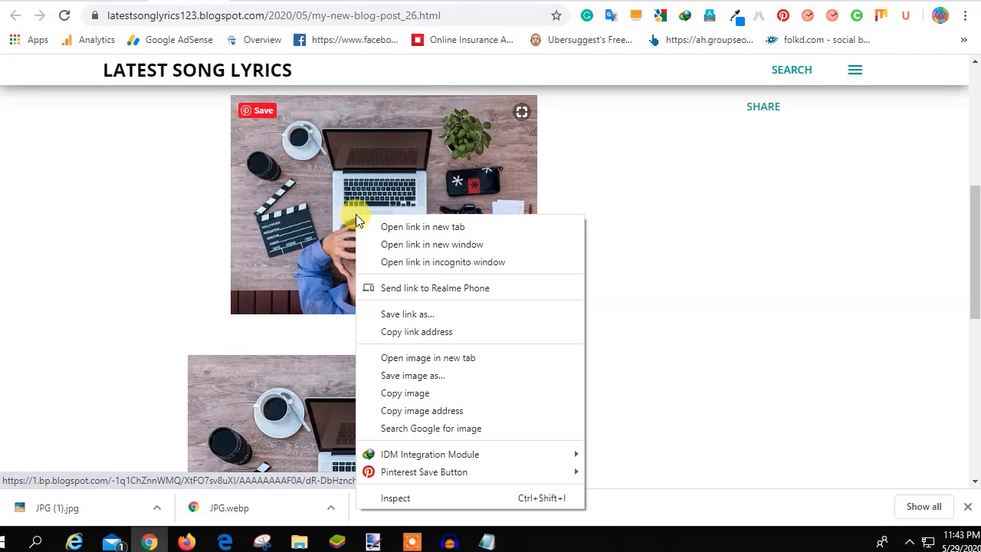
click(446, 376)
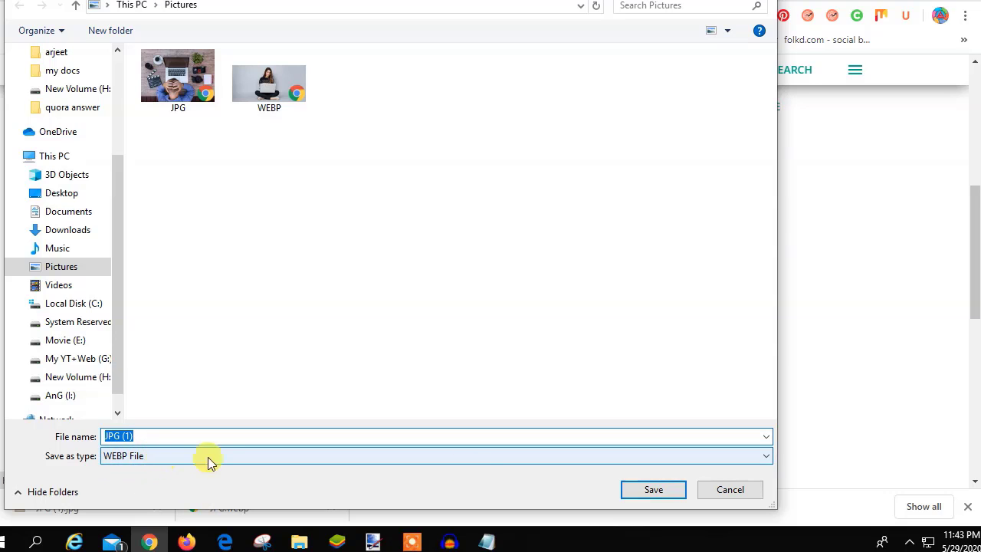
click(678, 491)
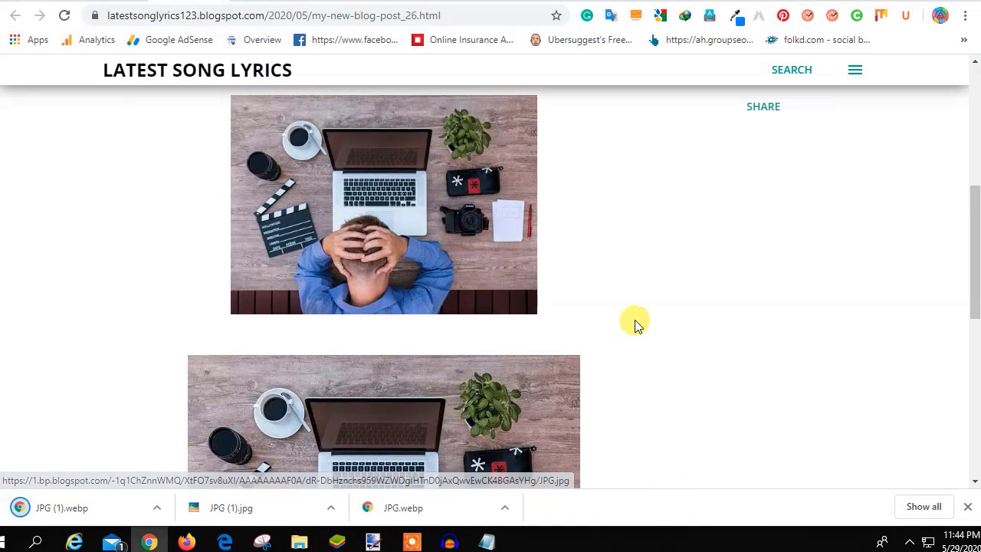
Step: Save the second photo to the Pictures folder as the WEBP file JPG (2) and switch to File Explorer
scroll(635, 322, down, 1)
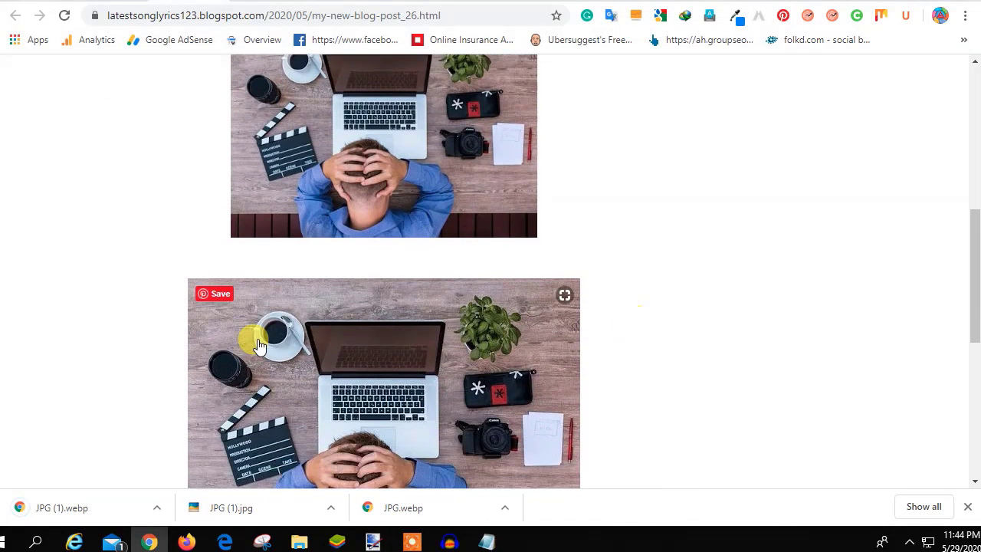
right_click(366, 364)
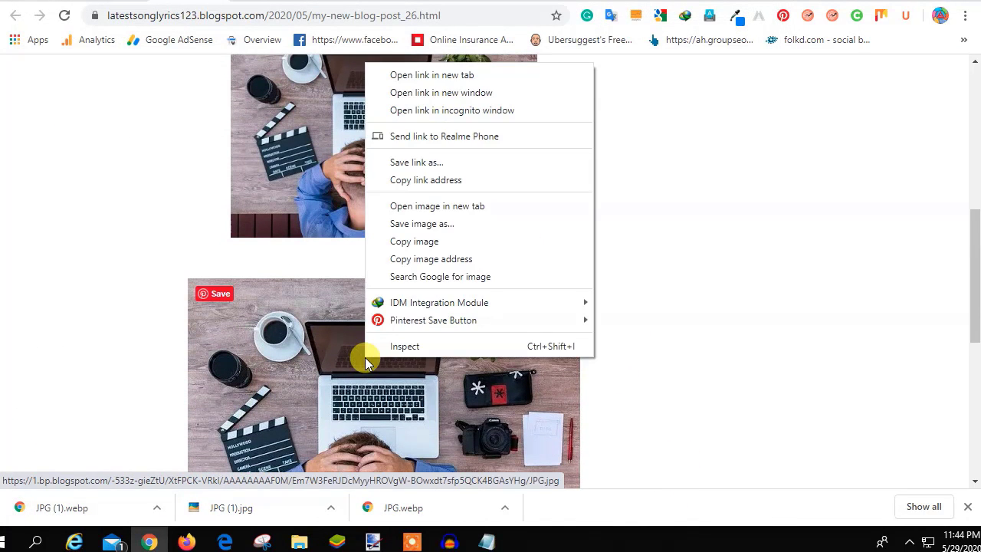
click(453, 225)
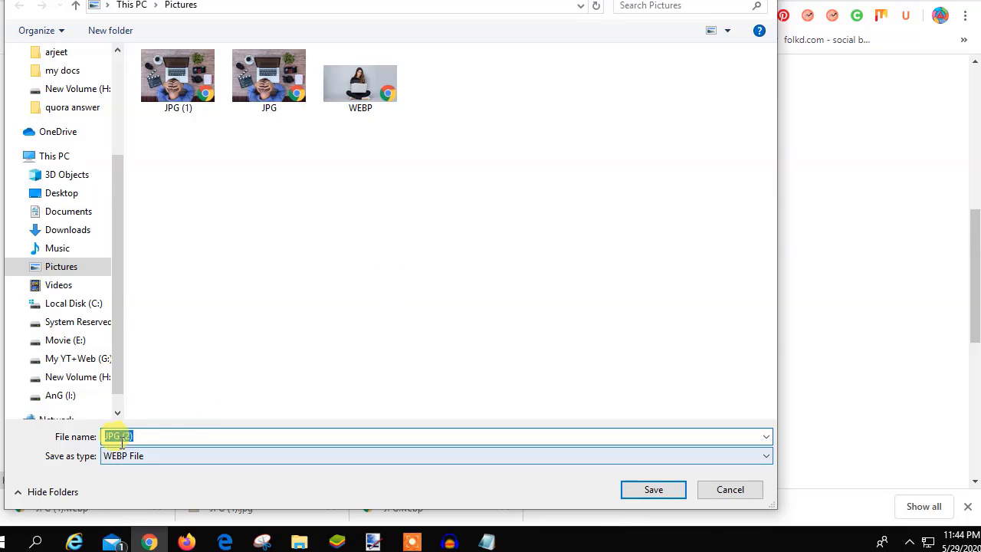
click(163, 436)
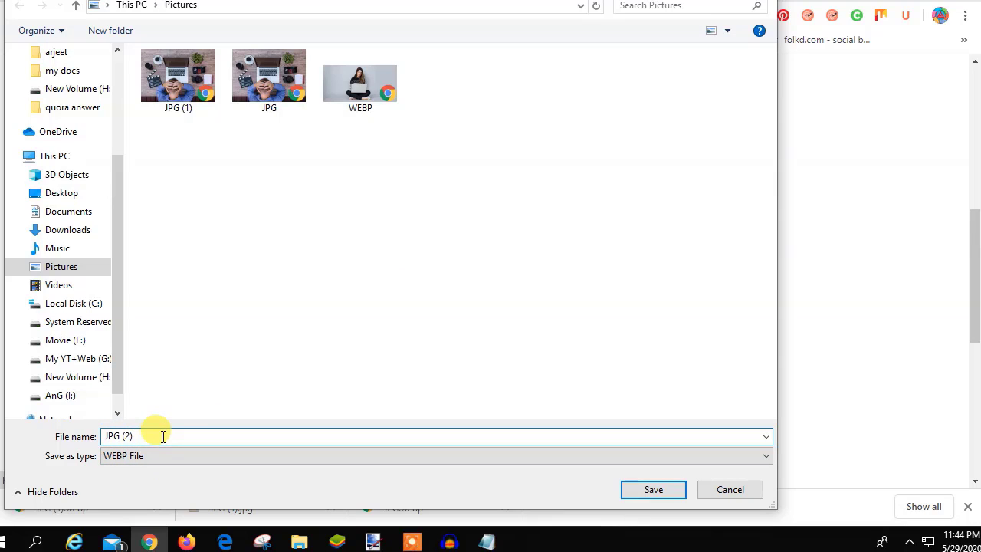
click(627, 488)
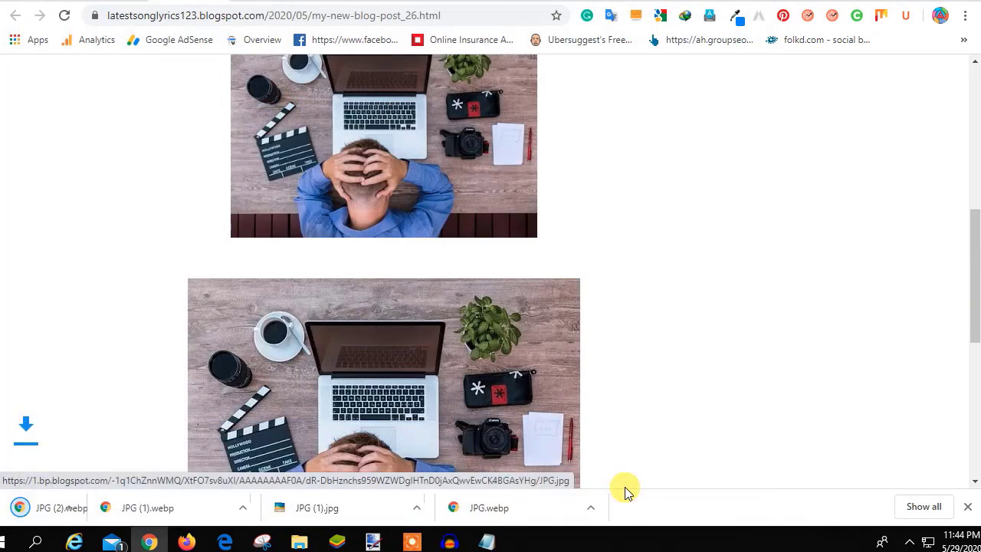
key(alt+Tab)
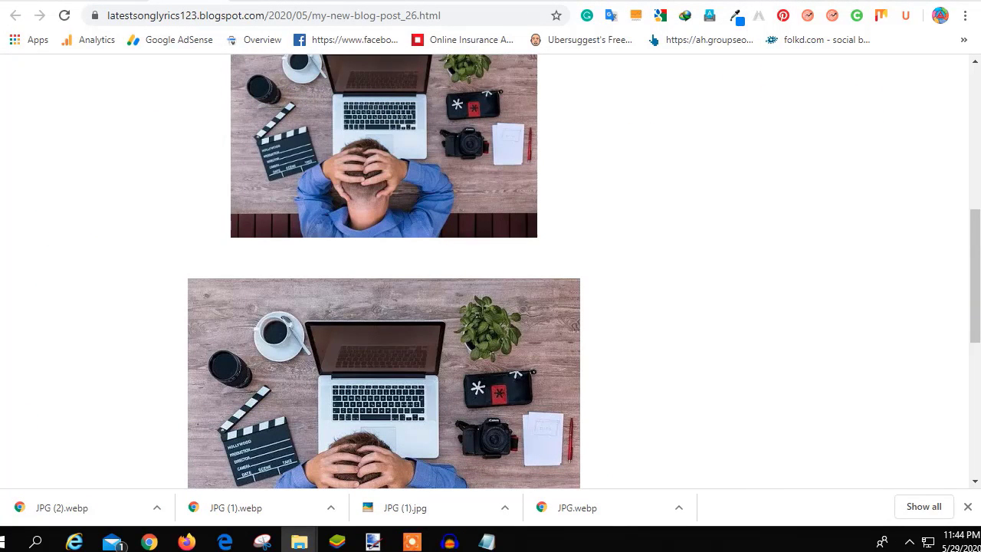
Step: Check the file type of the saved JPG (2) image in its properties in the Pictures folder
drag(933, 119, 602, 62)
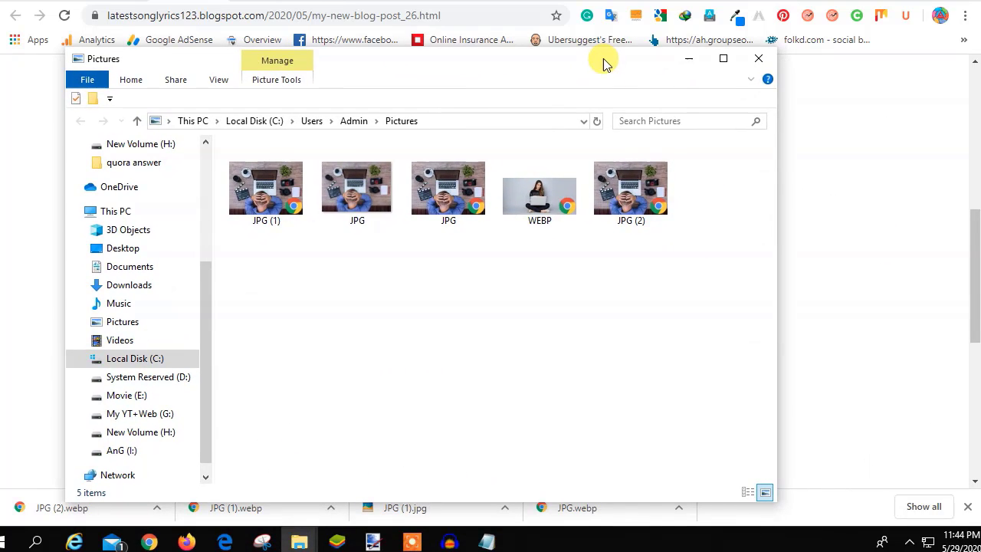
right_click(643, 196)
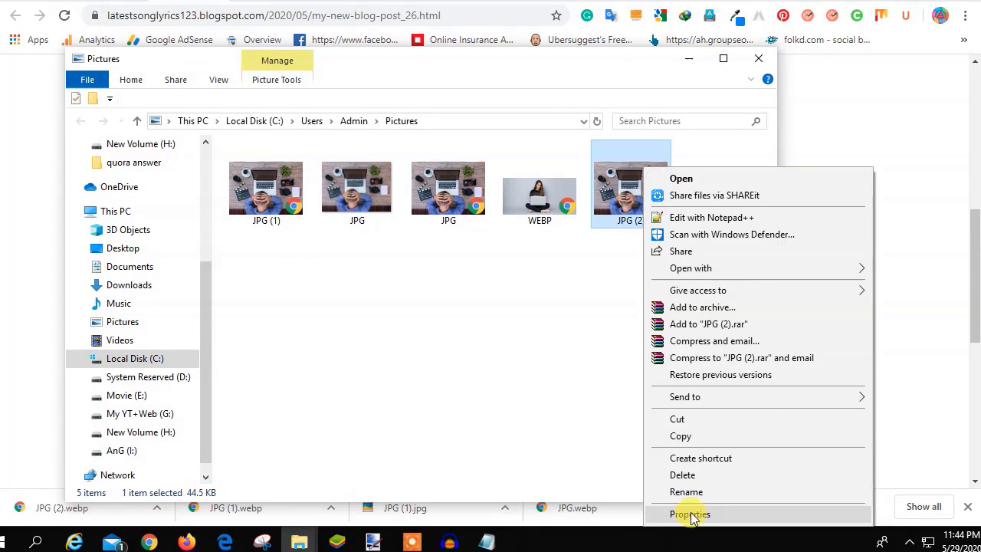
click(691, 514)
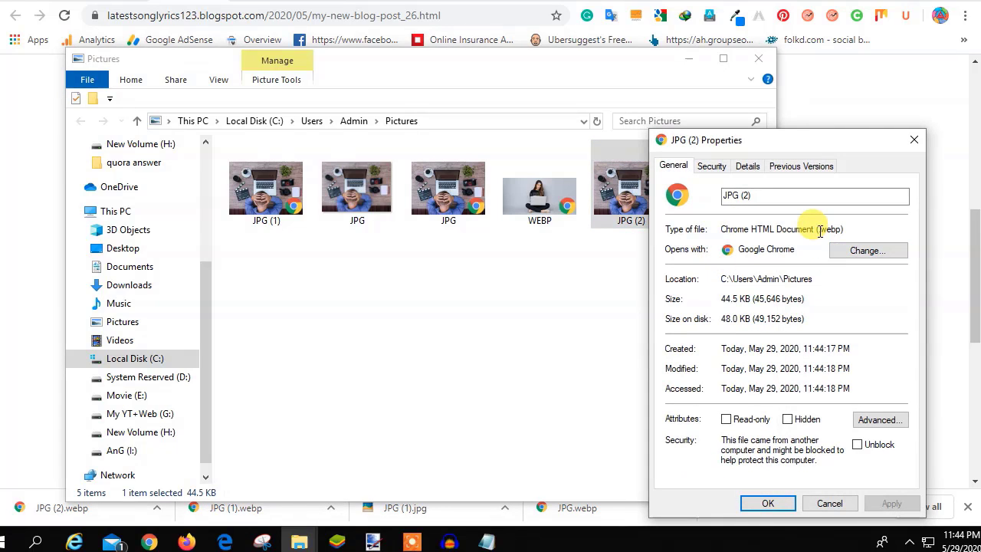
drag(827, 233, 850, 229)
key(Escape)
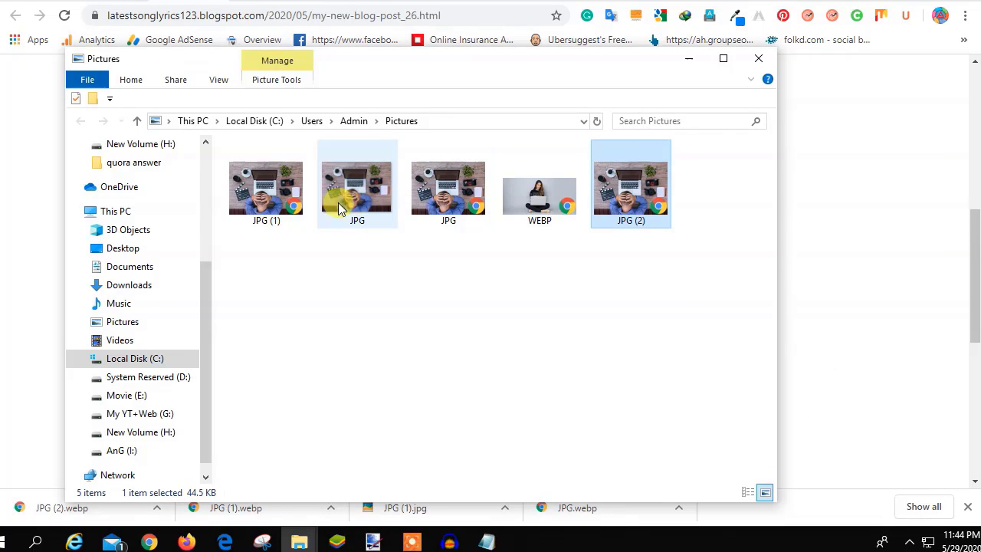
Step: Check the file type of the saved JPG (1) WEBP image in its properties, and close the Pictures folder window
right_click(267, 207)
right_click(267, 204)
click(285, 512)
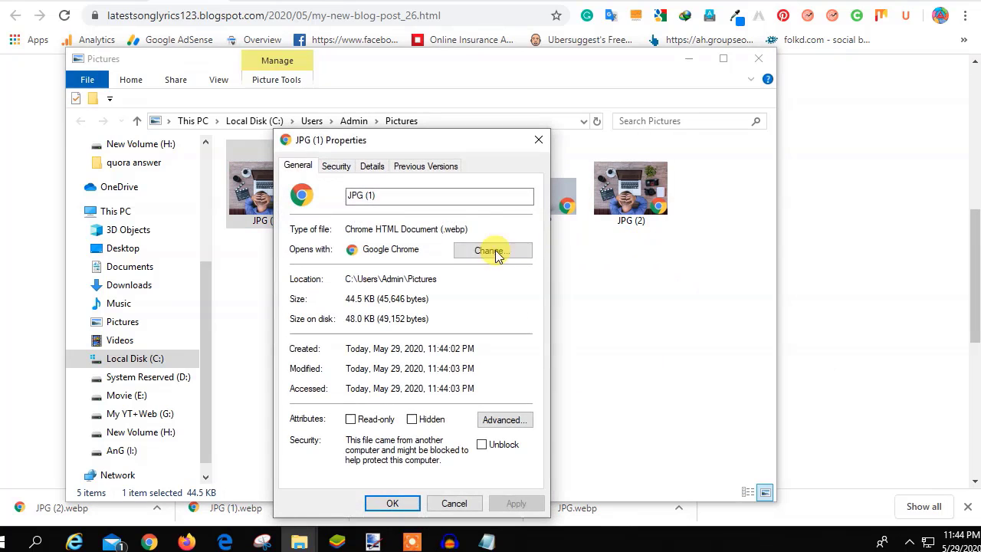
drag(449, 228, 469, 229)
click(539, 140)
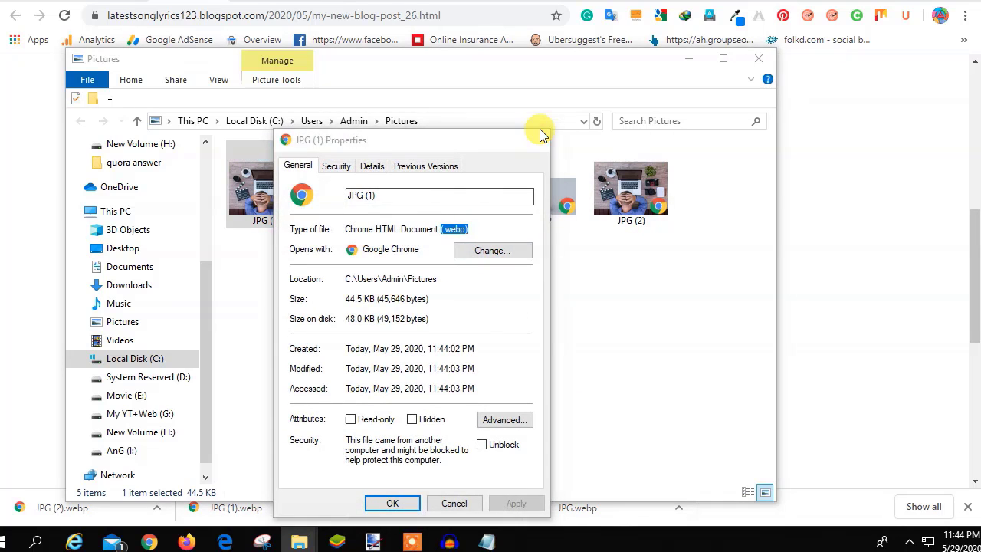
click(758, 58)
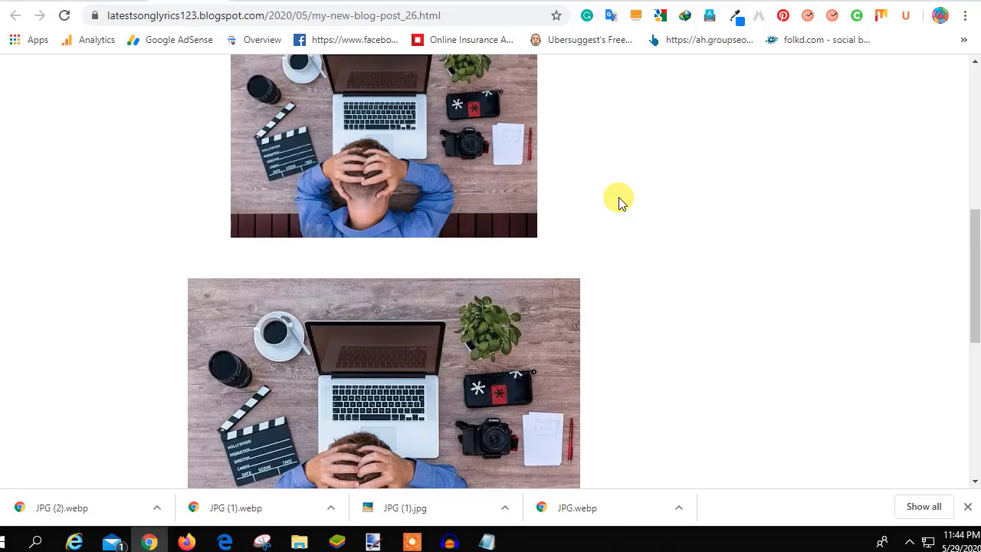
Step: Return to the Blogger posts list and open "My new blog post" for editing in HTML view
scroll(432, 164, up, 5)
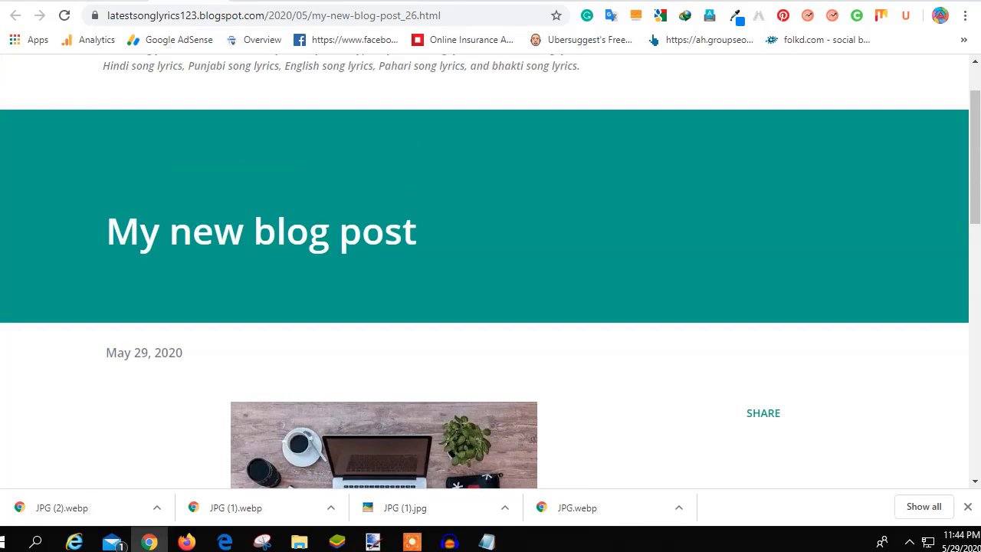
click(86, 1)
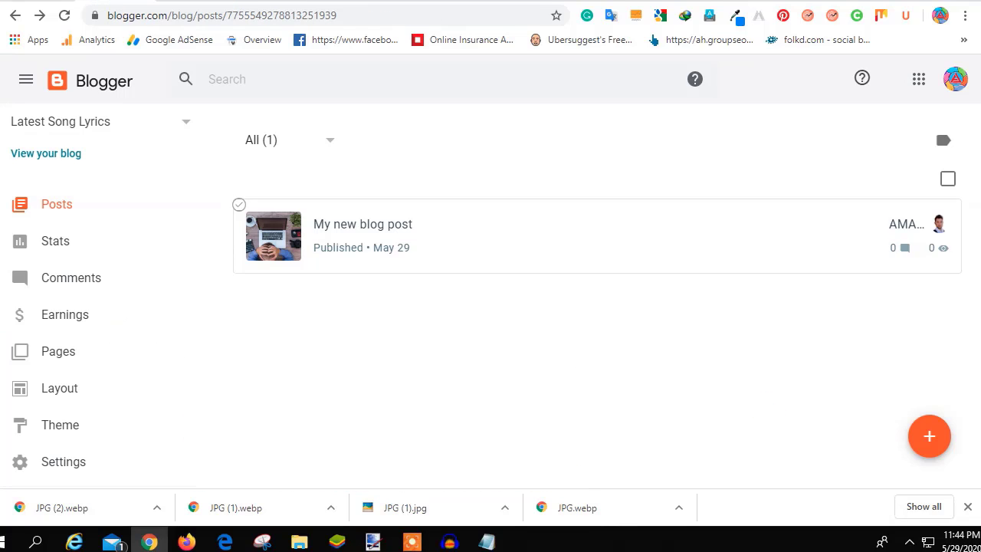
click(400, 232)
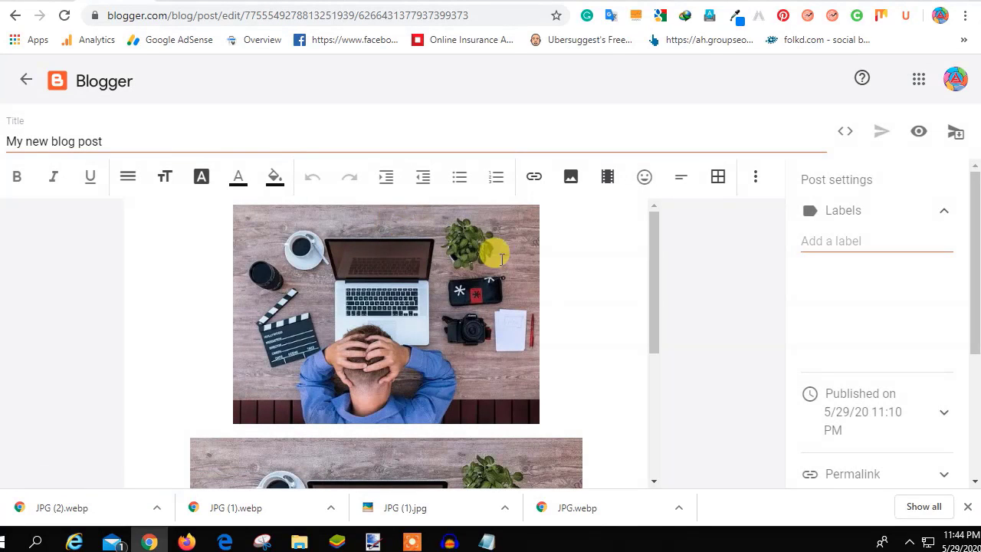
scroll(564, 286, down, 1)
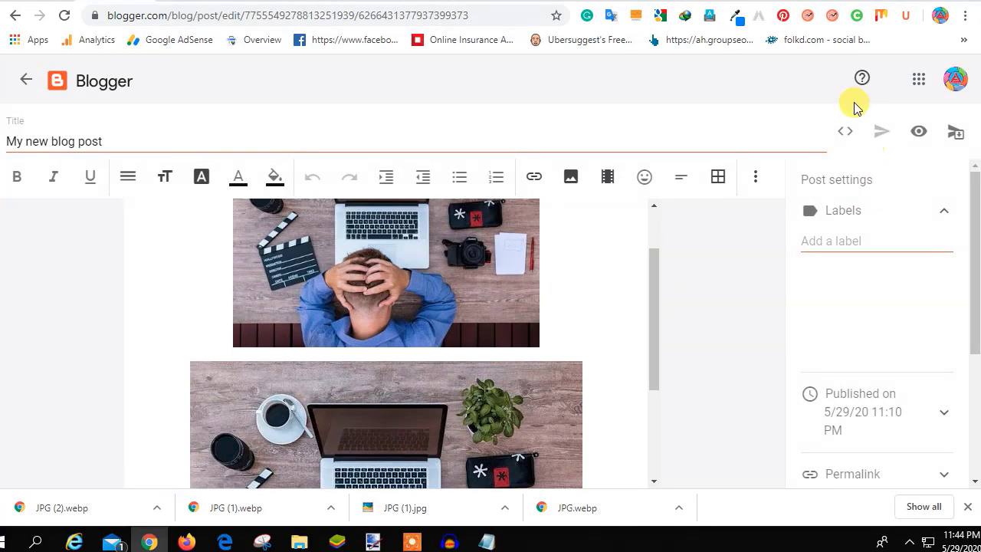
click(844, 132)
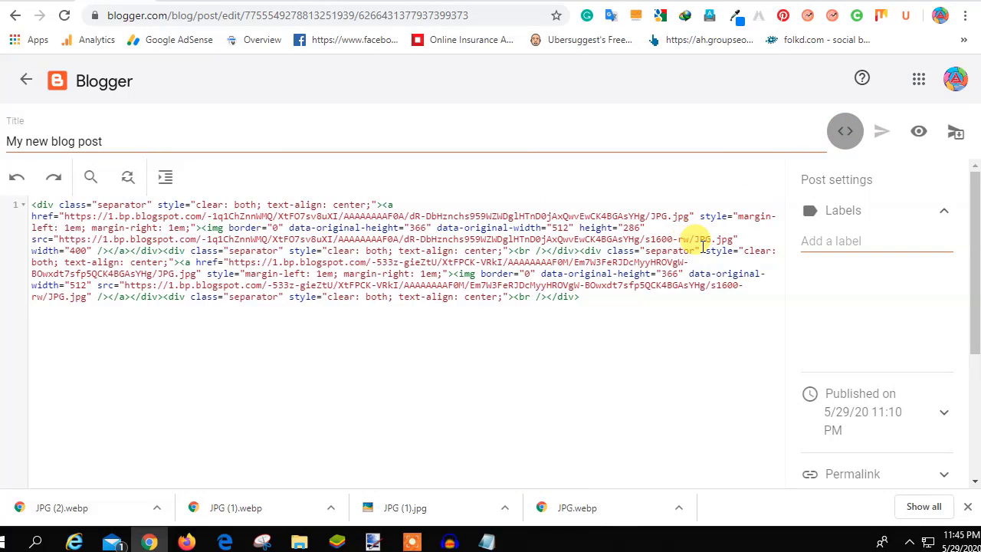
Step: Highlight the s1600-rw part of both image source URLs in the post's HTML to examine it
drag(694, 240, 713, 239)
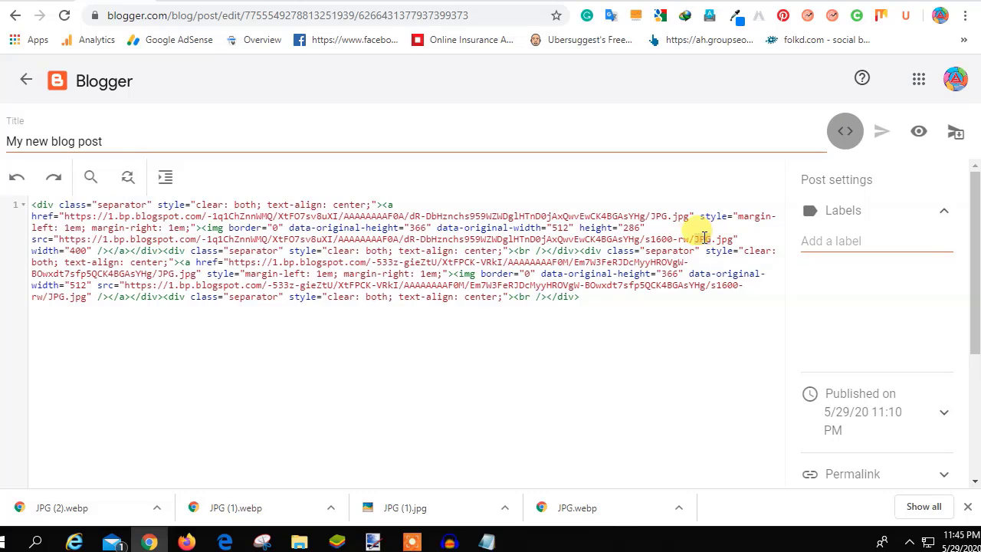
click(692, 239)
drag(692, 239, 657, 236)
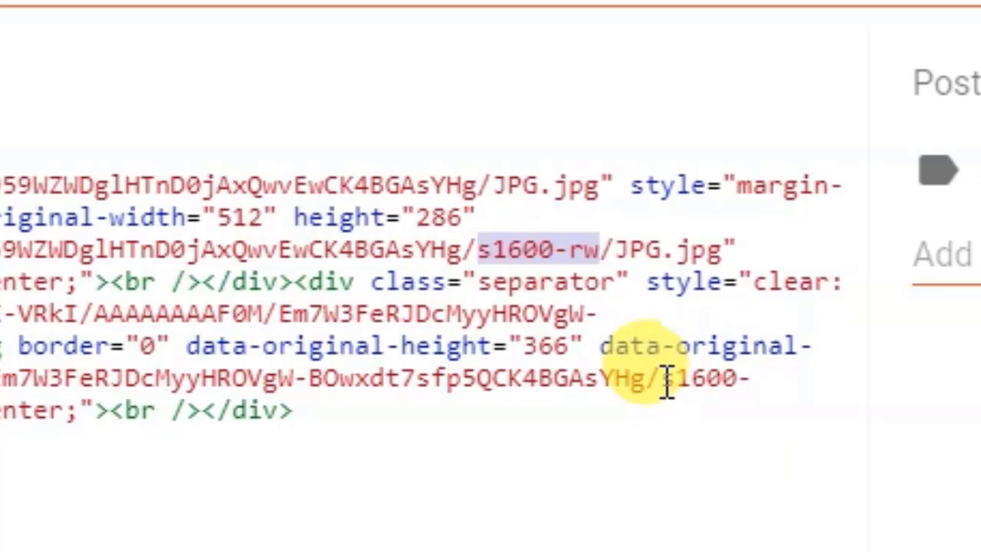
drag(663, 378, 759, 378)
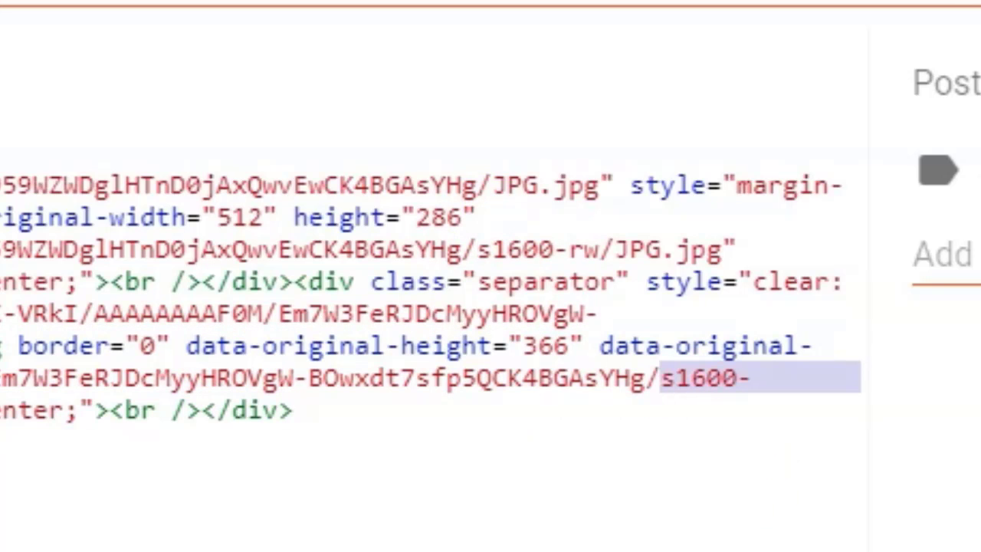
click(681, 412)
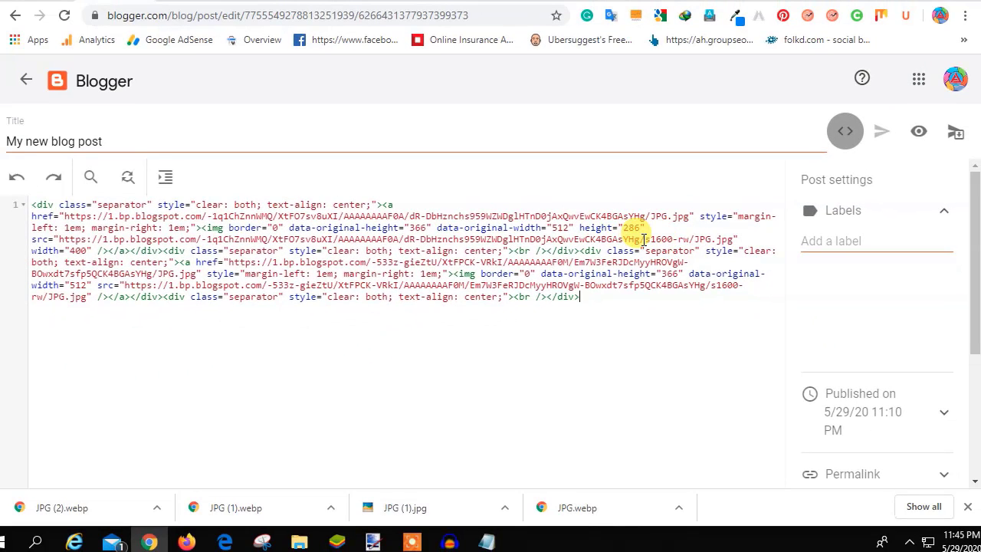
drag(645, 239, 689, 239)
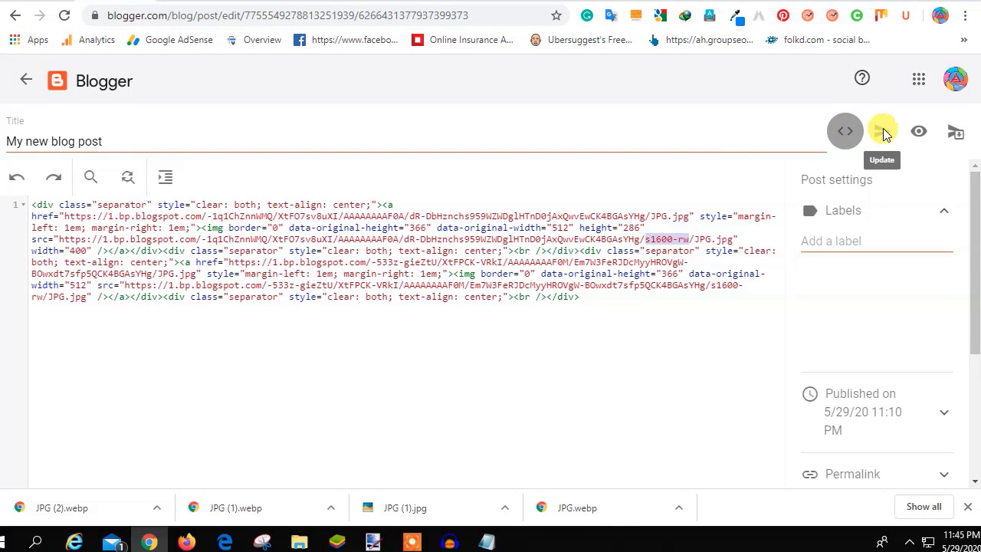
Step: Try to update the post, and open its published page from the posts list
click(882, 132)
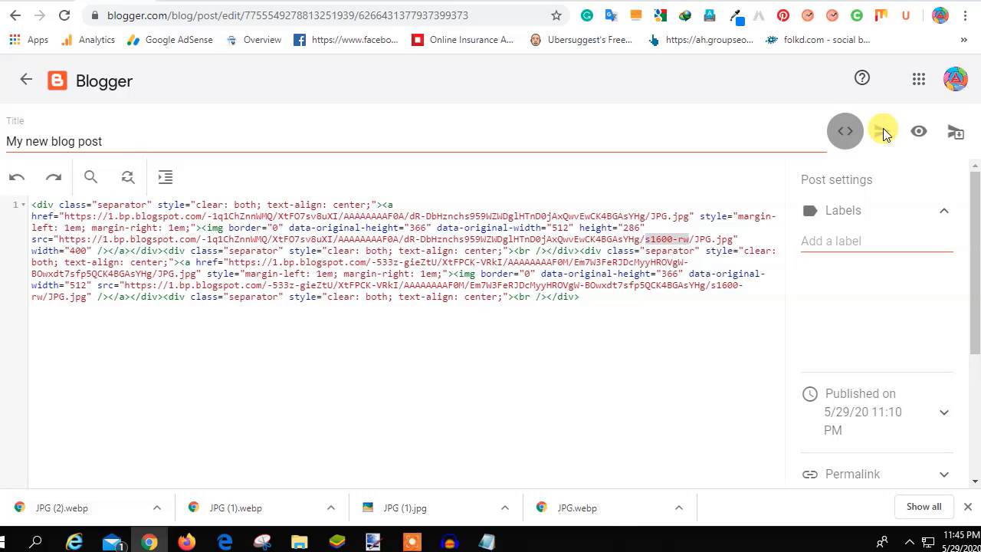
click(27, 88)
click(26, 87)
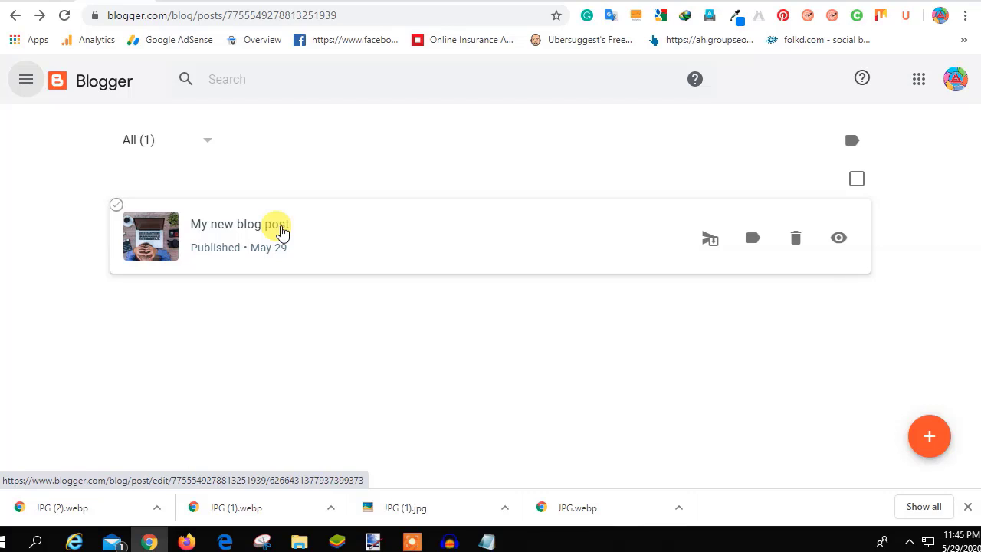
click(839, 238)
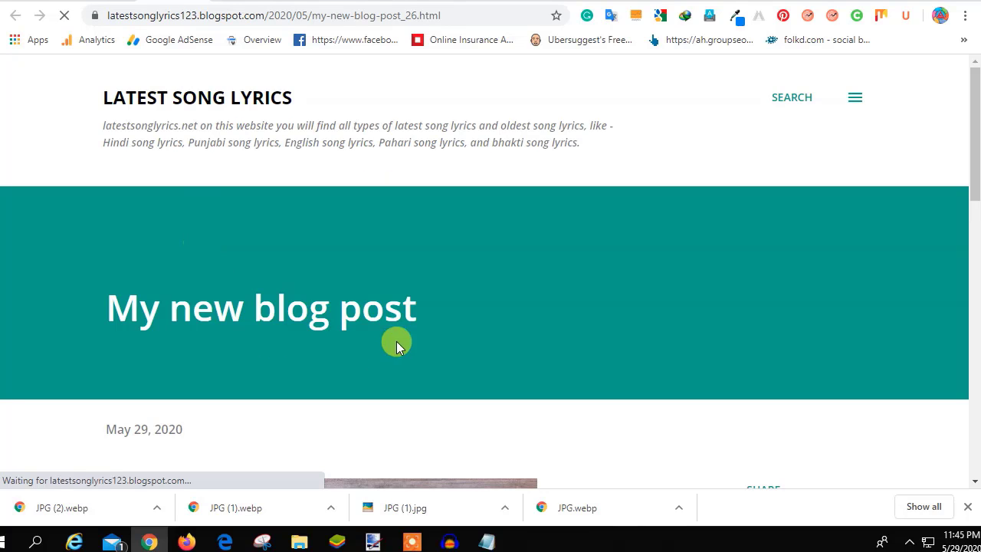
Step: Check which file type is offered for saving the second photo on the published page, and cancel without saving
scroll(423, 331, down, 8)
right_click(361, 266)
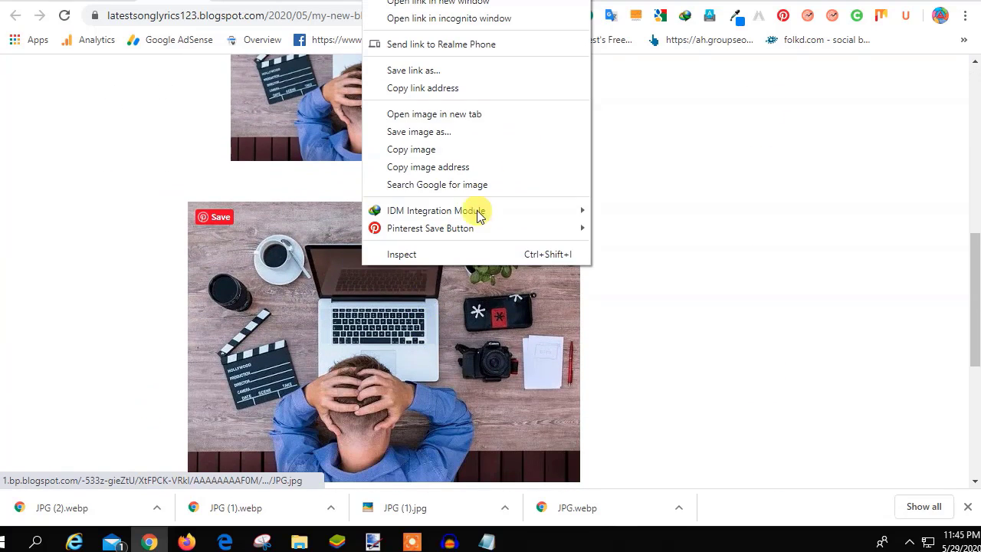
click(461, 141)
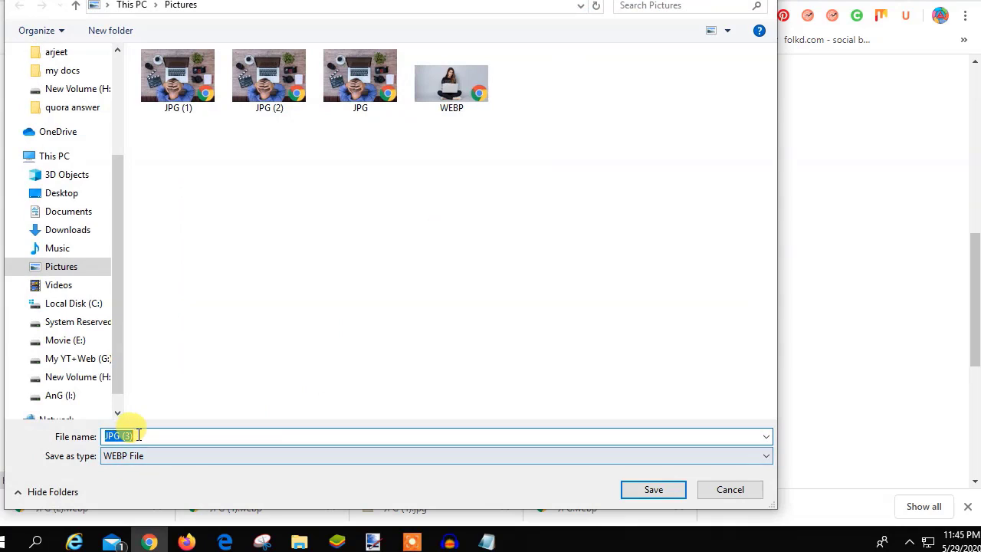
click(138, 435)
click(162, 460)
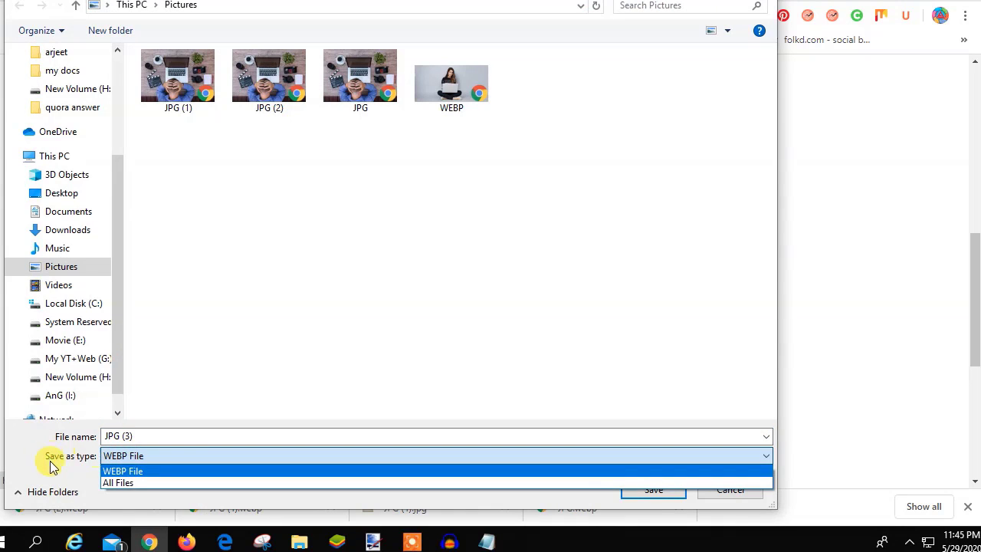
click(102, 472)
click(176, 460)
click(98, 459)
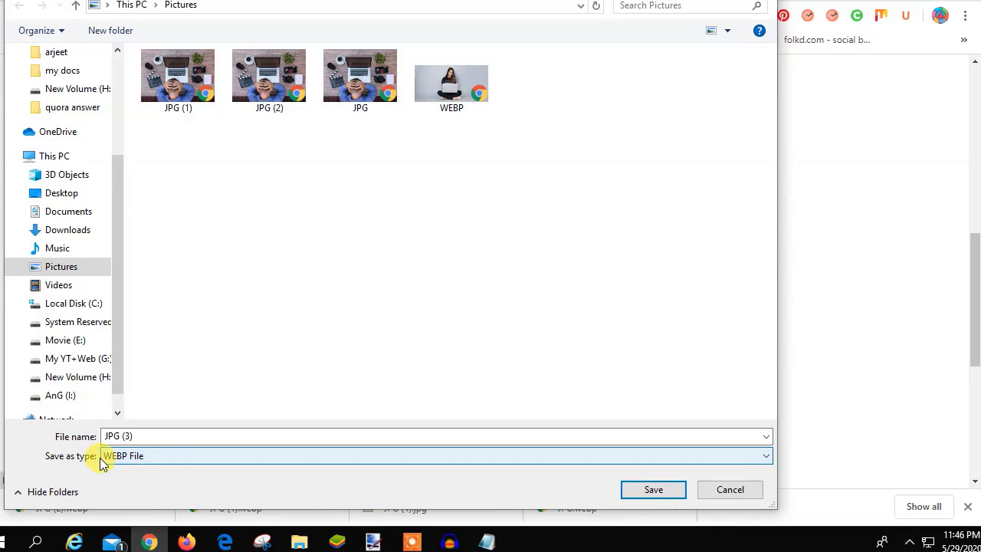
click(742, 491)
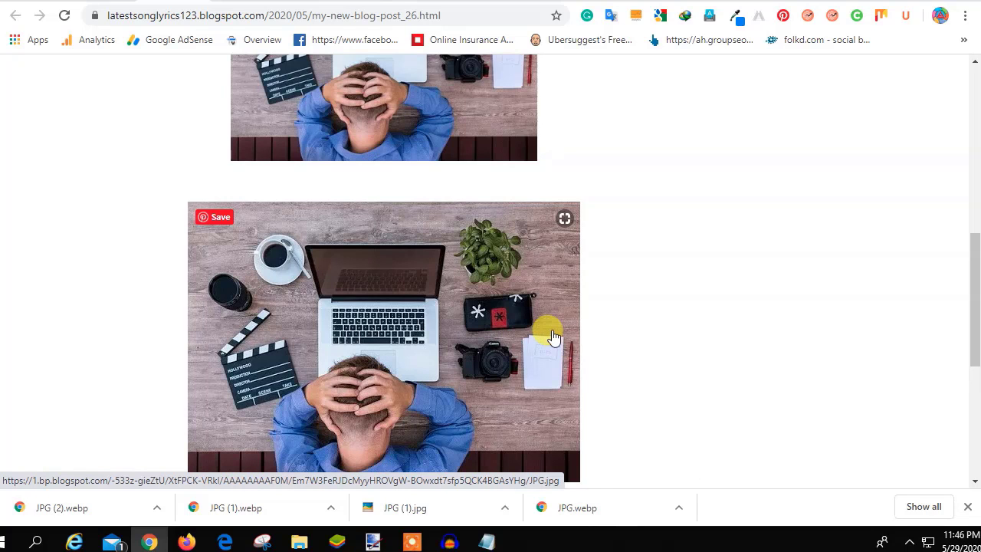
Step: Return to the Blogger posts list and load the Blogger home page
scroll(221, 302, up, 5)
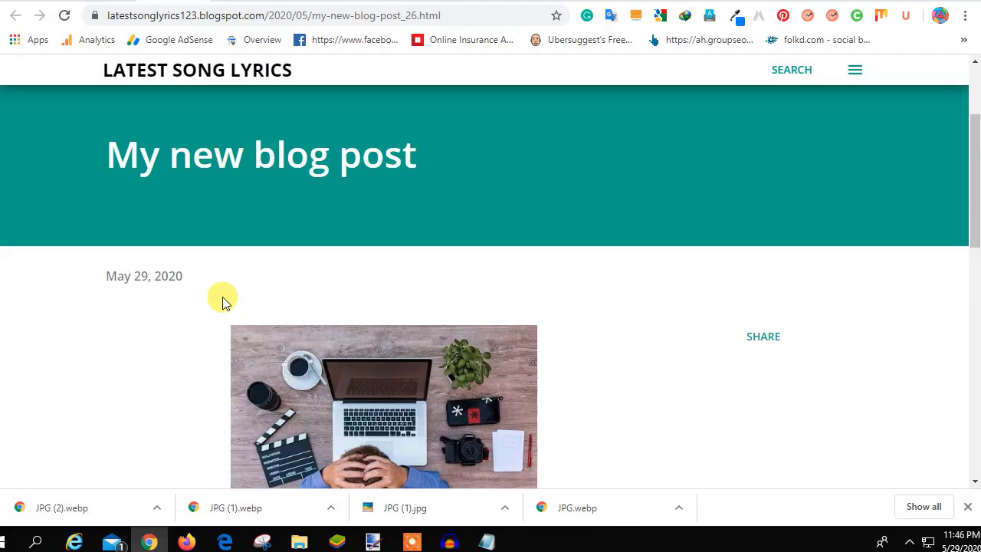
scroll(324, 213, up, 2)
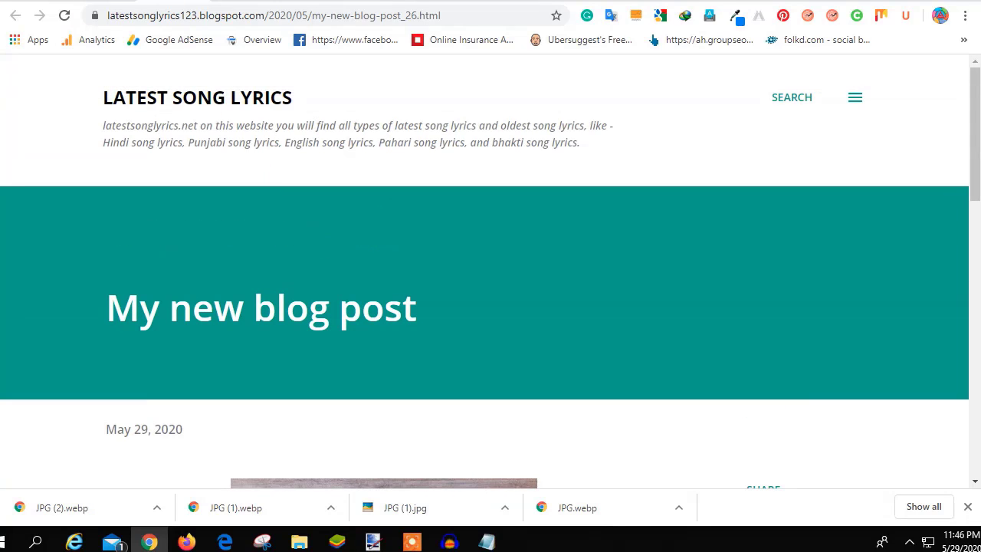
click(92, 2)
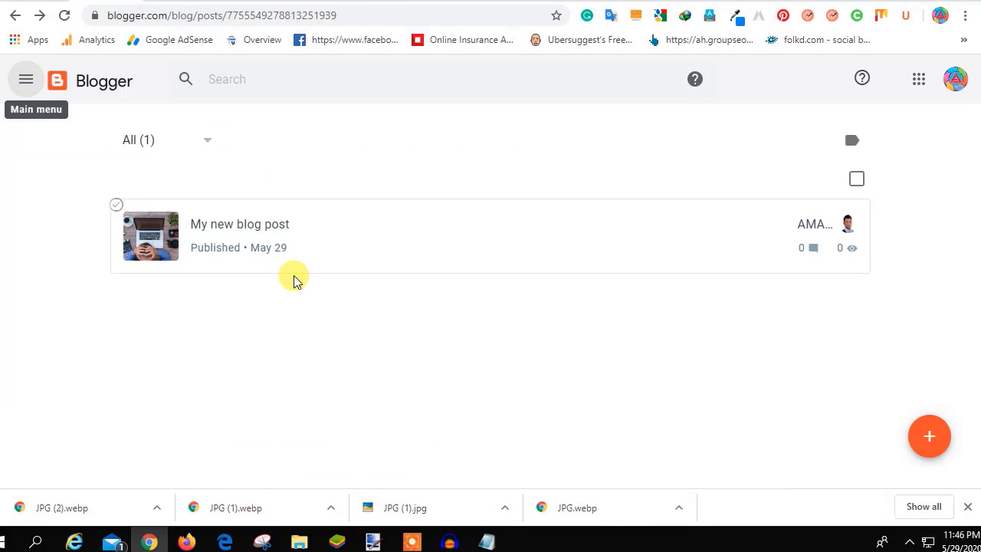
click(91, 80)
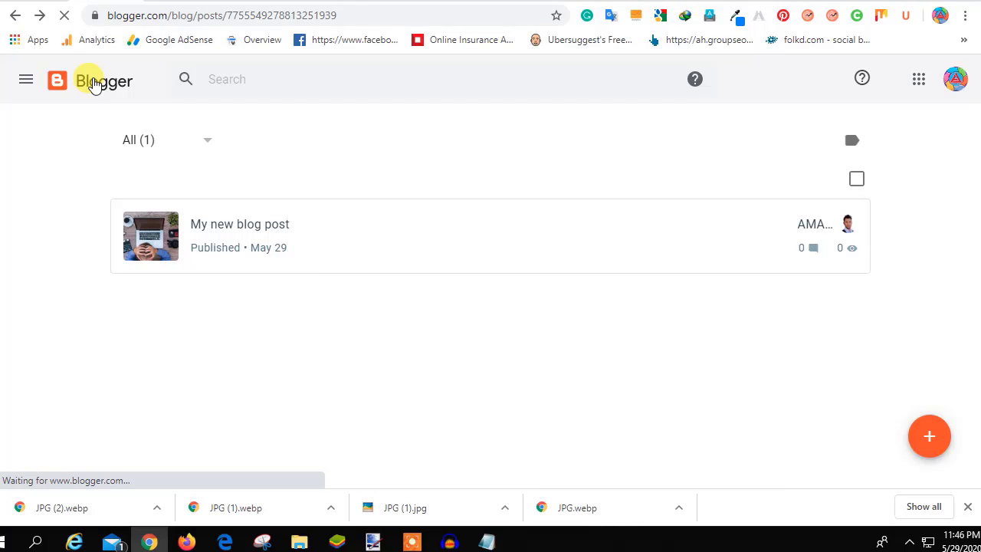